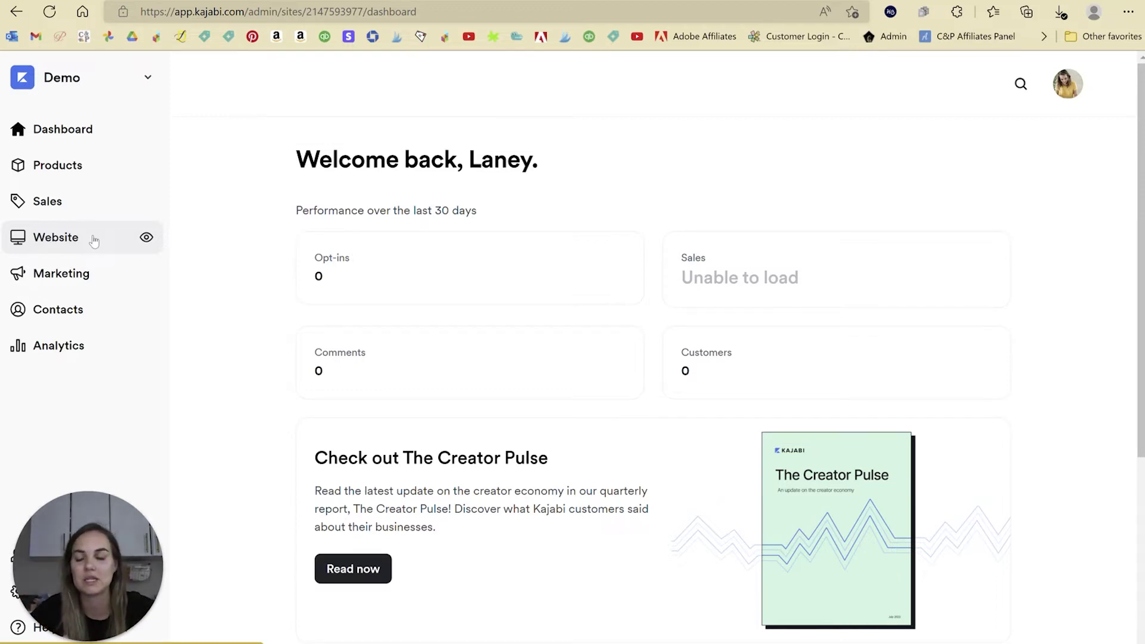
# Browse the Kajabi Template Store from the Website area
pyautogui.click(94, 240)
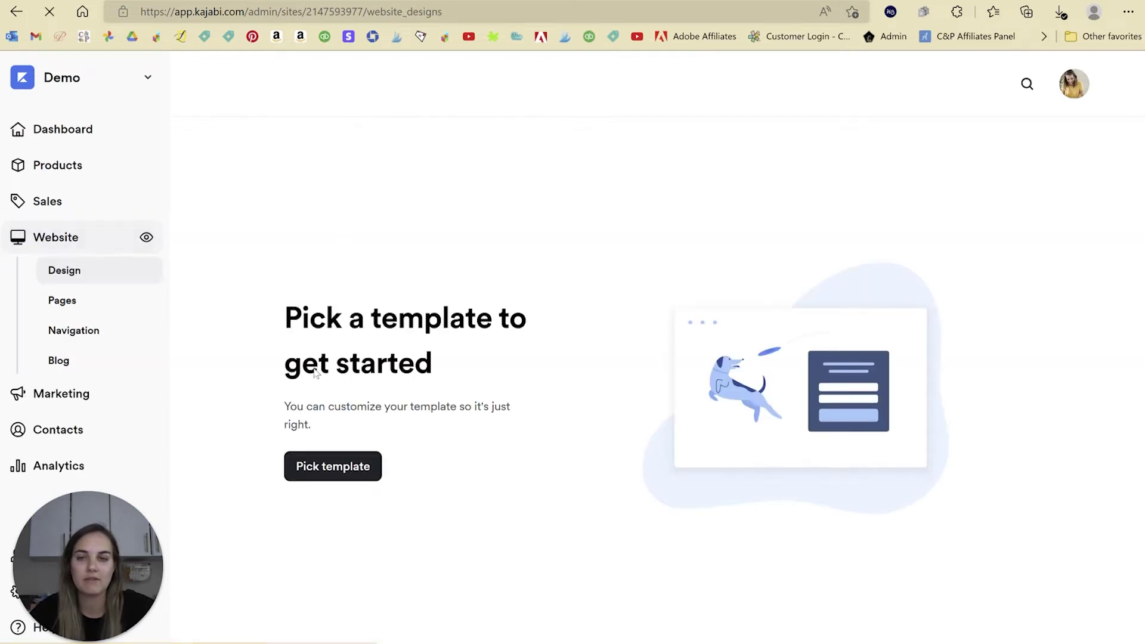
pyautogui.click(330, 469)
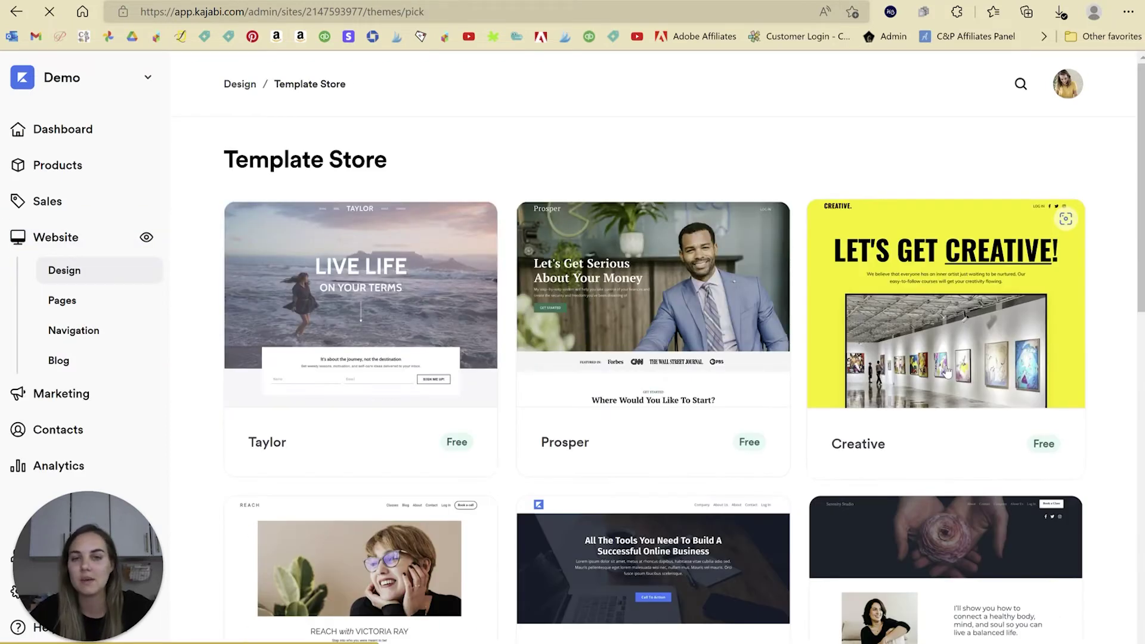
pyautogui.scroll(-3, 1085, 320)
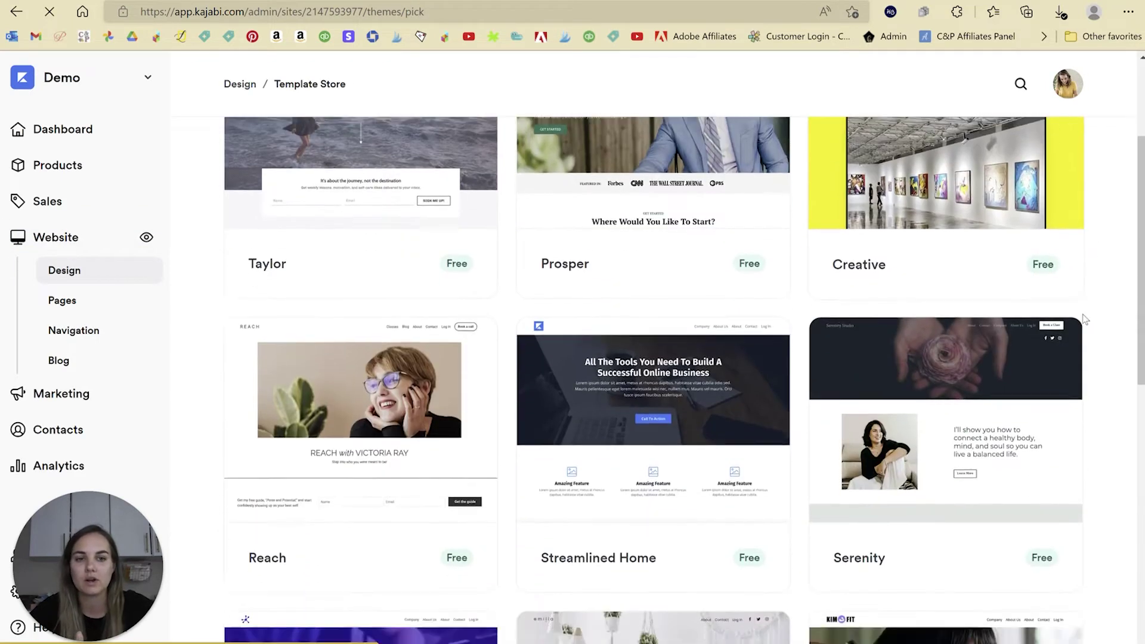
pyautogui.scroll(3, 1086, 316)
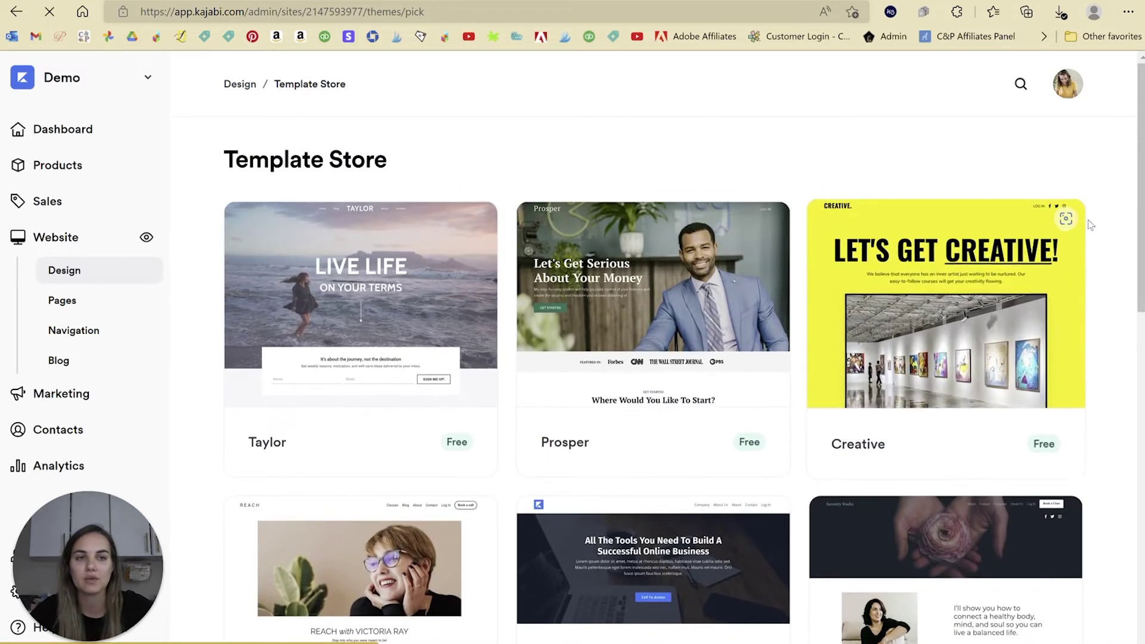
pyautogui.moveTo(1141, 179)
pyautogui.mouseDown()
pyautogui.moveTo(1113, 444)
pyautogui.moveTo(1084, 241)
pyautogui.moveTo(1098, 577)
pyautogui.mouseUp()
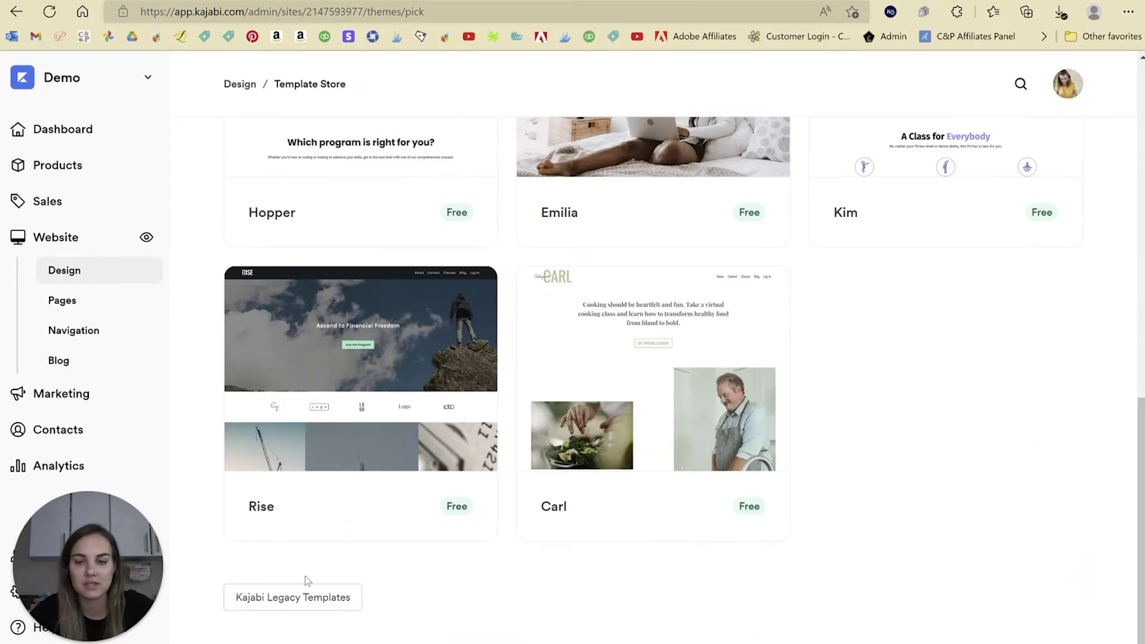
pyautogui.scroll(2, 1002, 477)
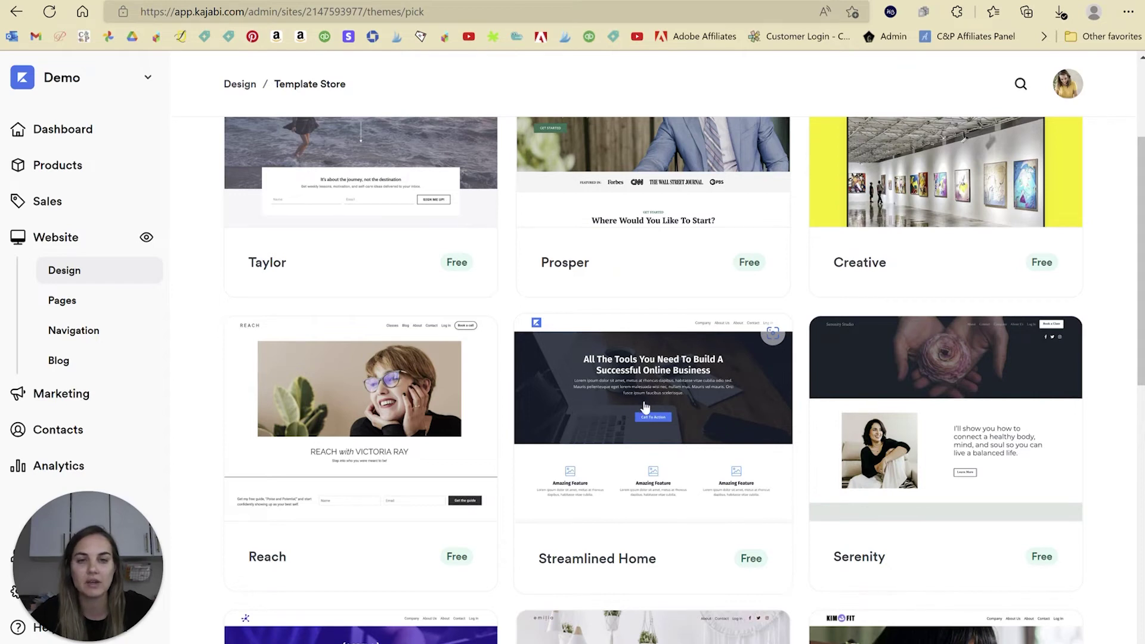
pyautogui.scroll(3, 657, 401)
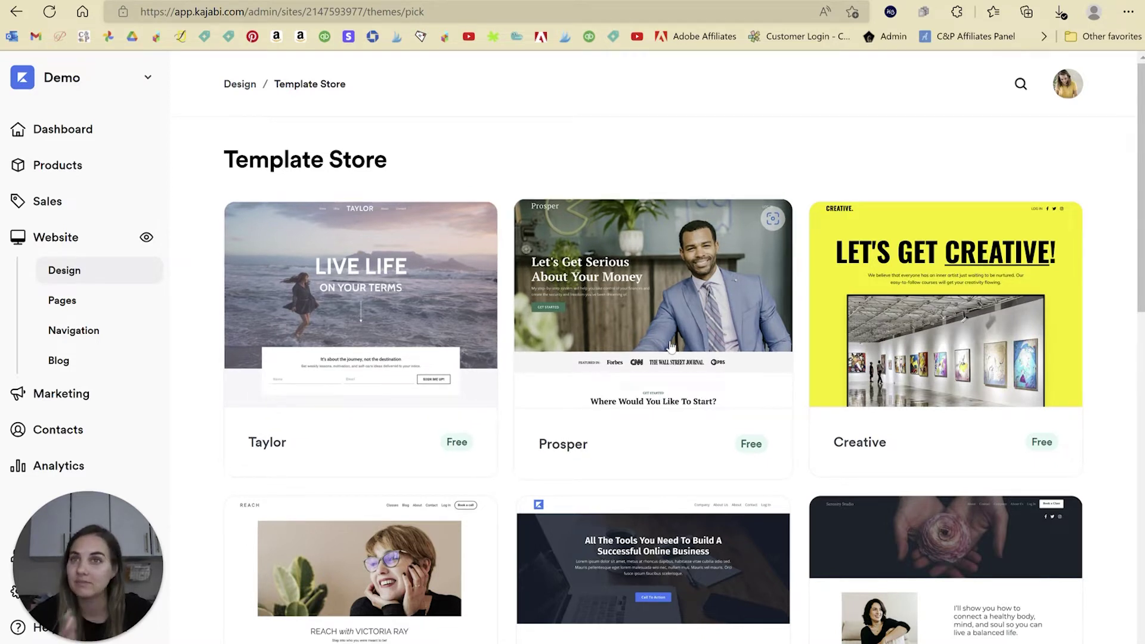
pyautogui.scroll(-5, 671, 346)
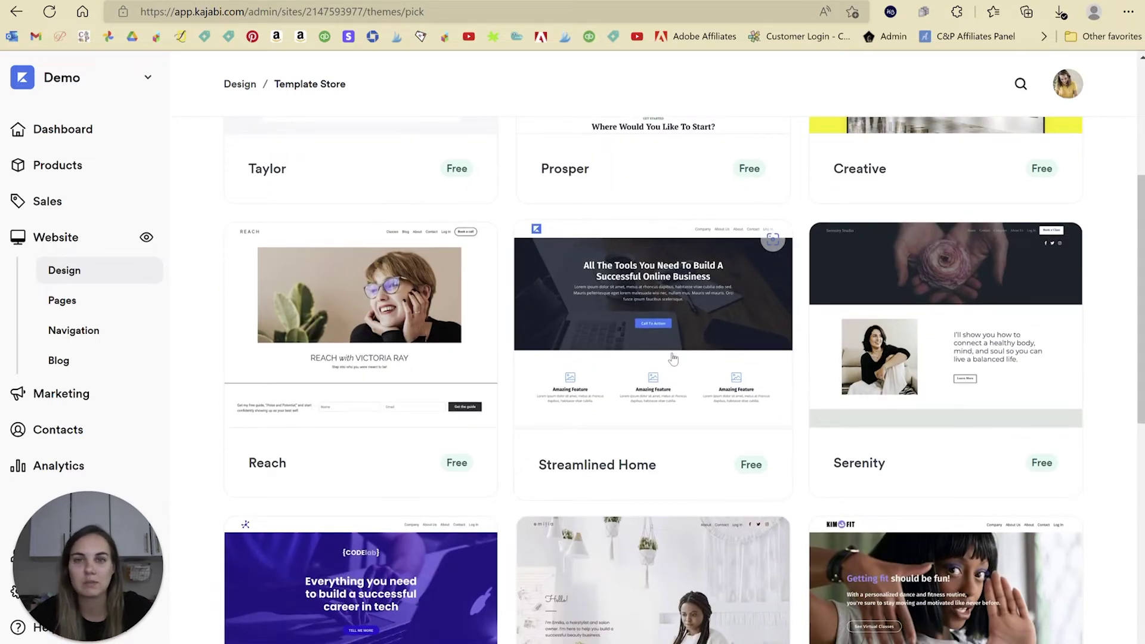
# Preview Streamlined Home and build the site from it, reaching the site details settings
pyautogui.click(685, 383)
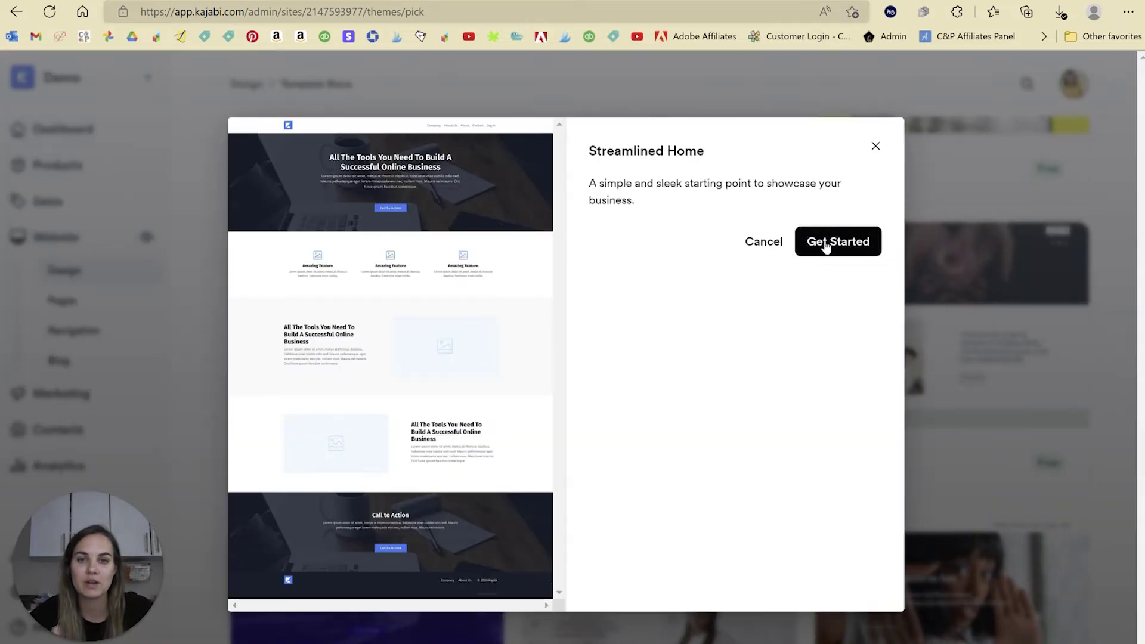
pyautogui.click(822, 249)
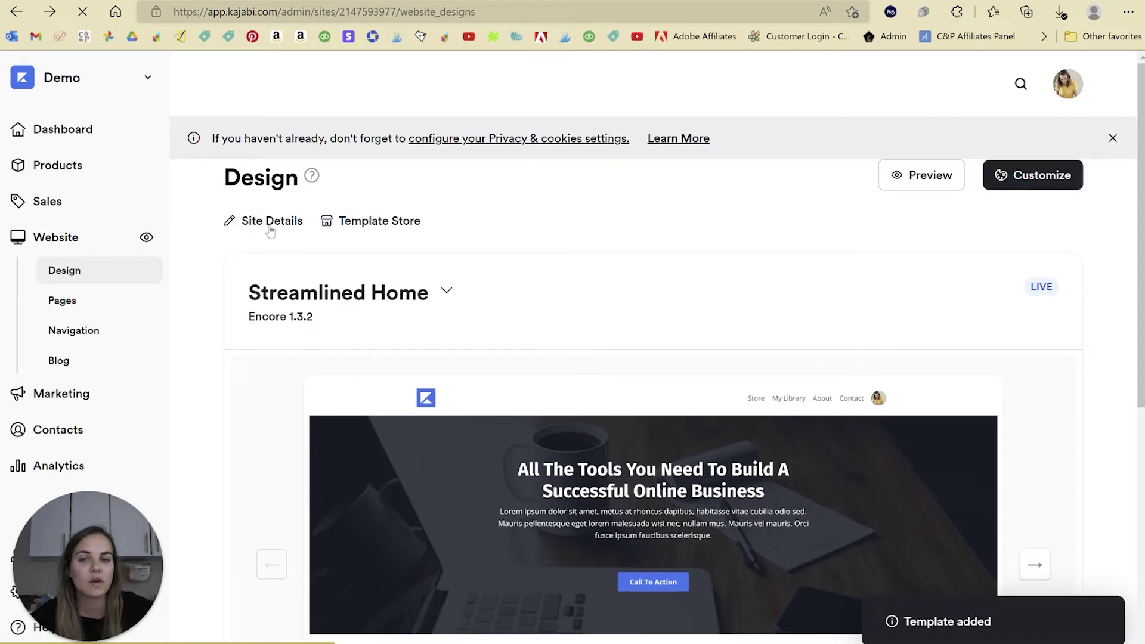
pyautogui.click(270, 222)
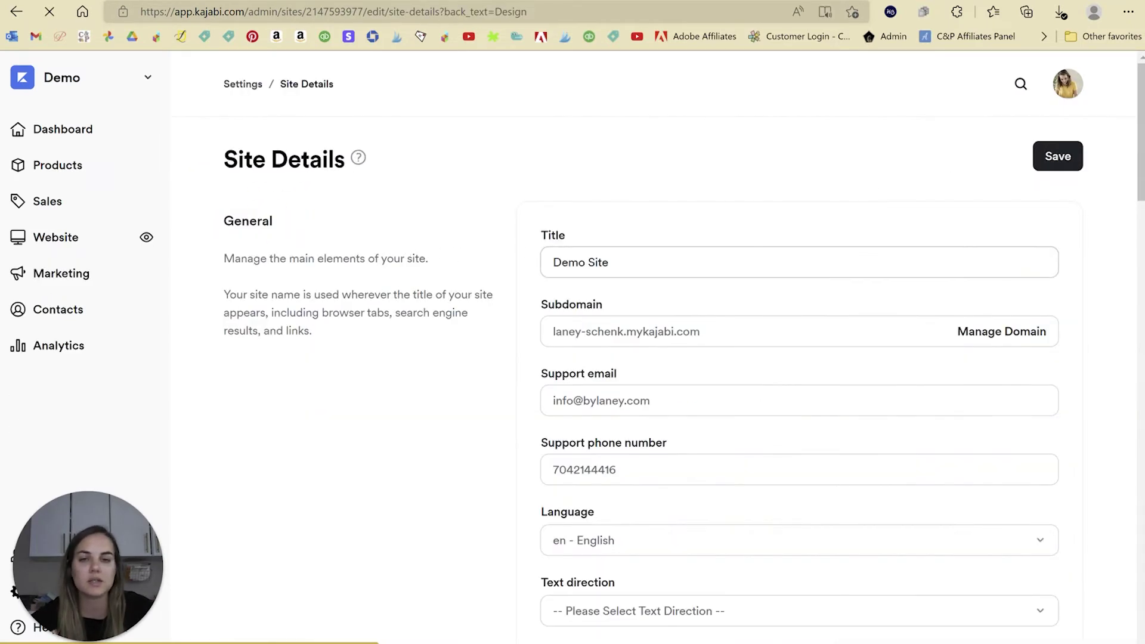
pyautogui.scroll(-3, 754, 271)
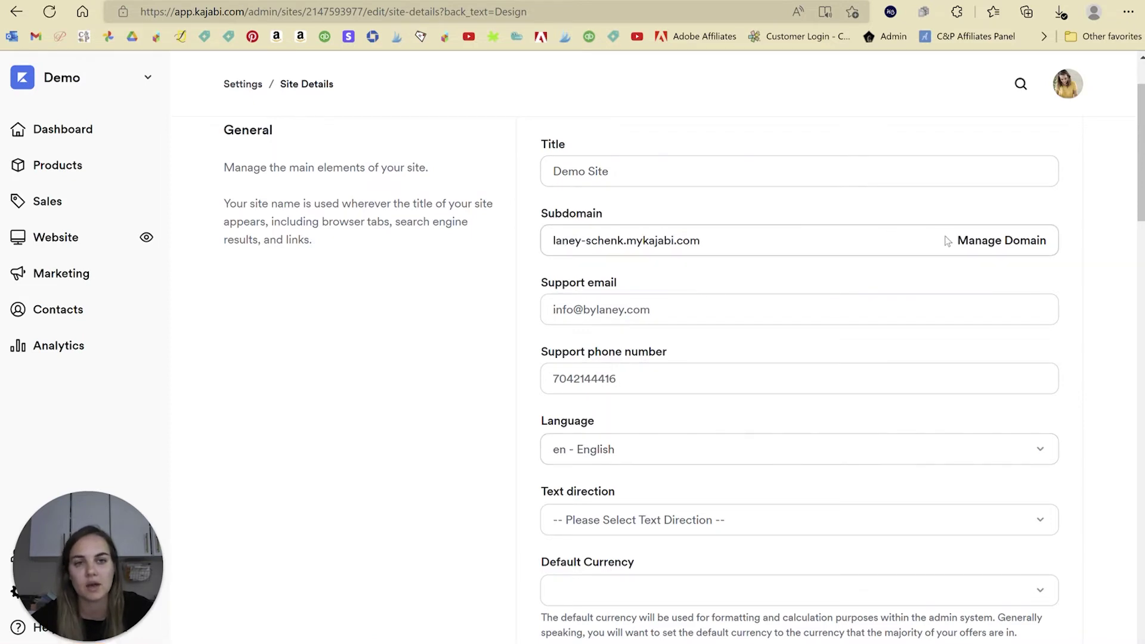
pyautogui.scroll(-3, 859, 224)
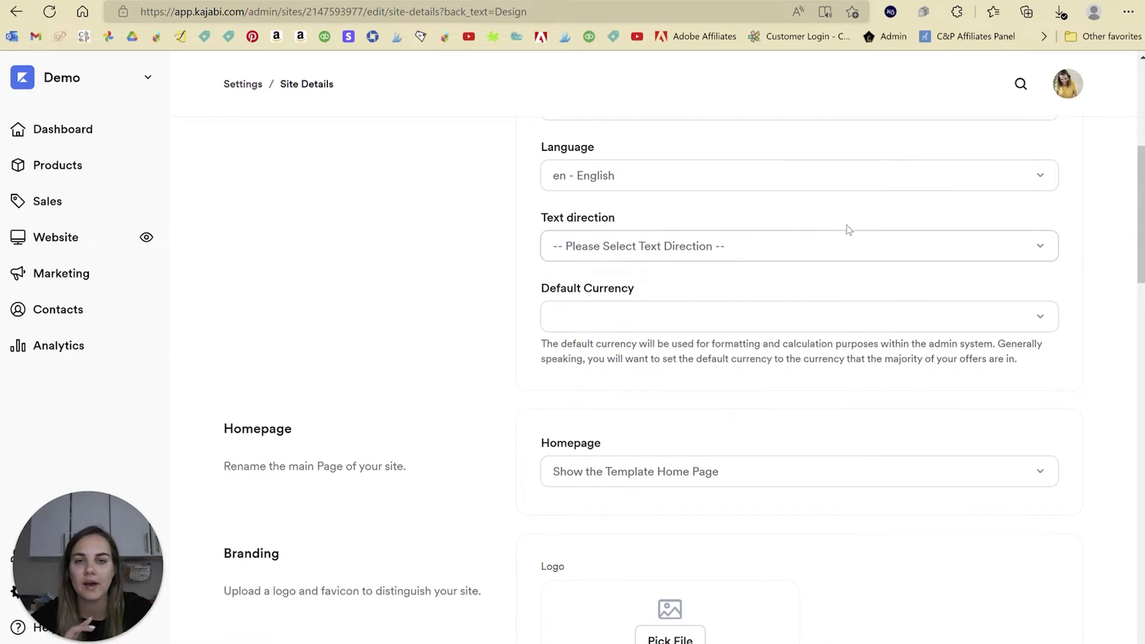
pyautogui.scroll(-6, 851, 229)
pyautogui.scroll(-5, 806, 400)
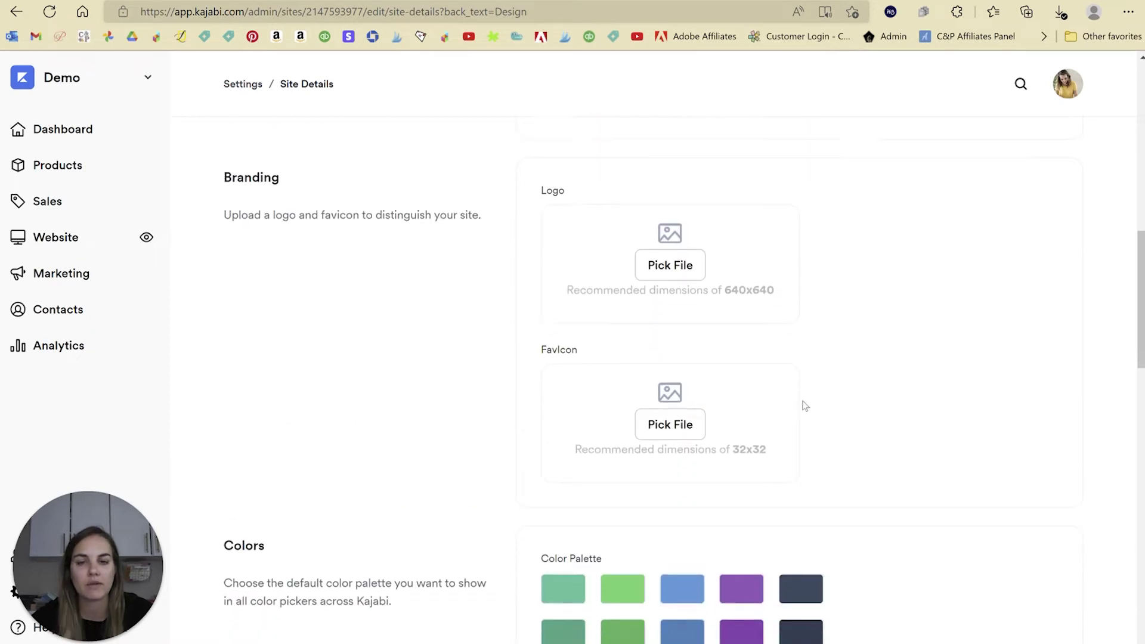
pyautogui.scroll(-3, 812, 394)
pyautogui.scroll(-1, 865, 373)
pyautogui.scroll(-3, 835, 367)
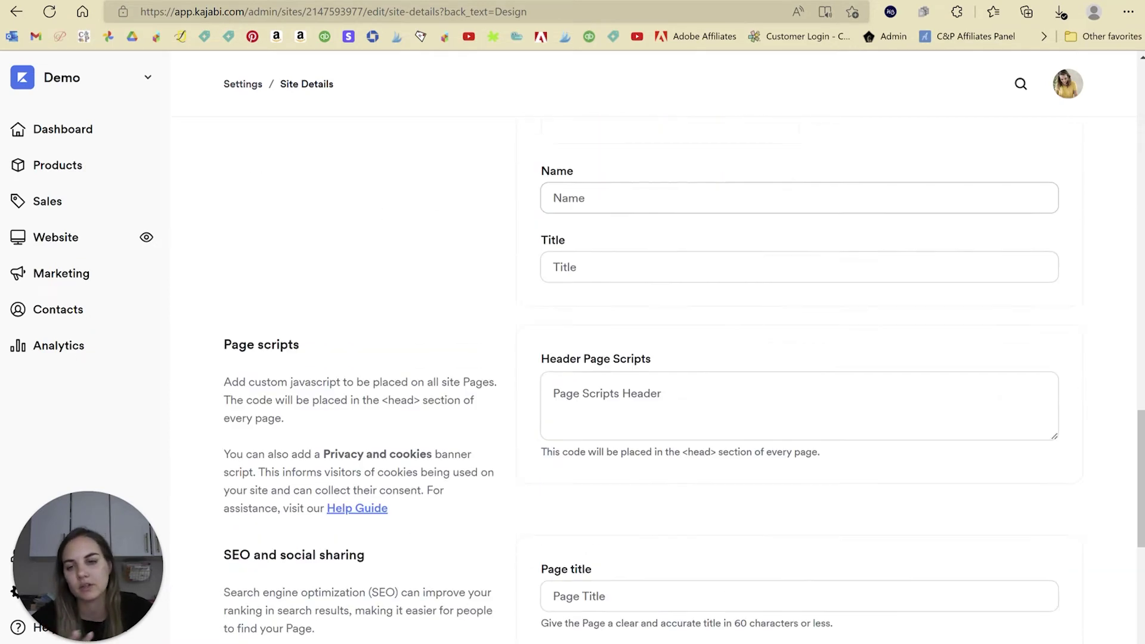
pyautogui.scroll(-2, 799, 362)
pyautogui.scroll(-1, 797, 363)
pyautogui.scroll(-3, 798, 367)
pyautogui.scroll(-1, 800, 372)
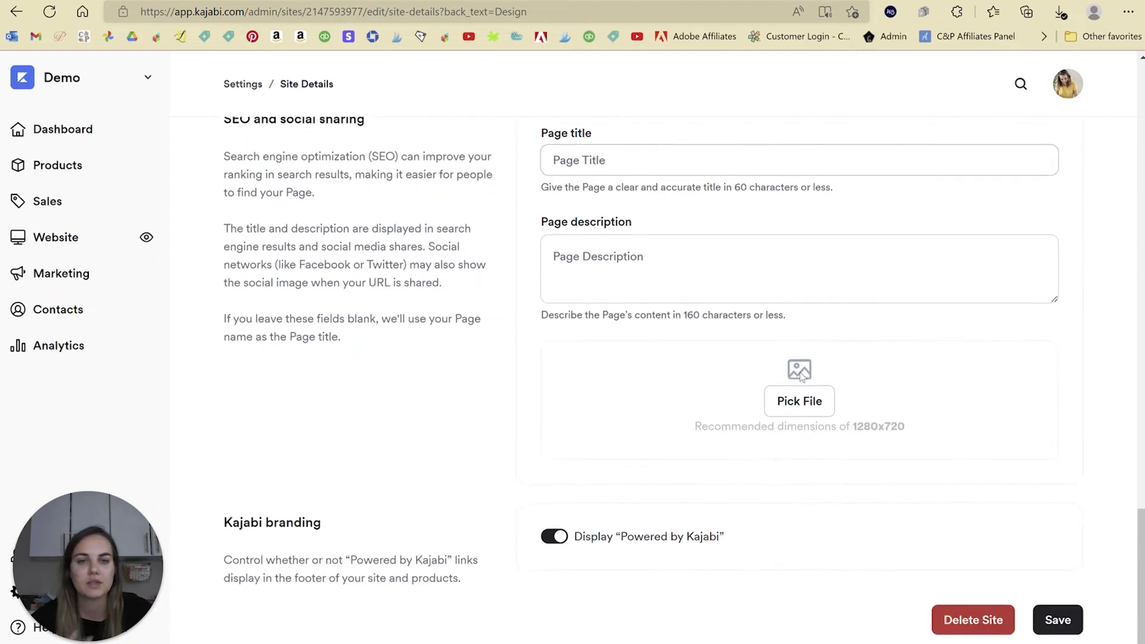
pyautogui.click(1054, 621)
pyautogui.click(674, 478)
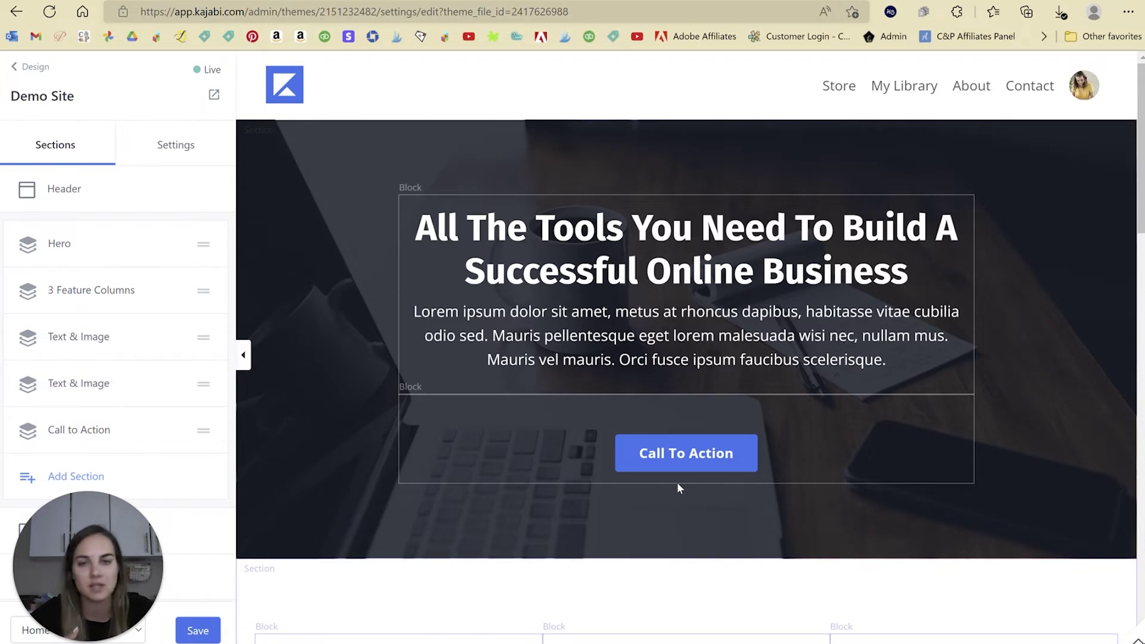
pyautogui.moveTo(685, 295)
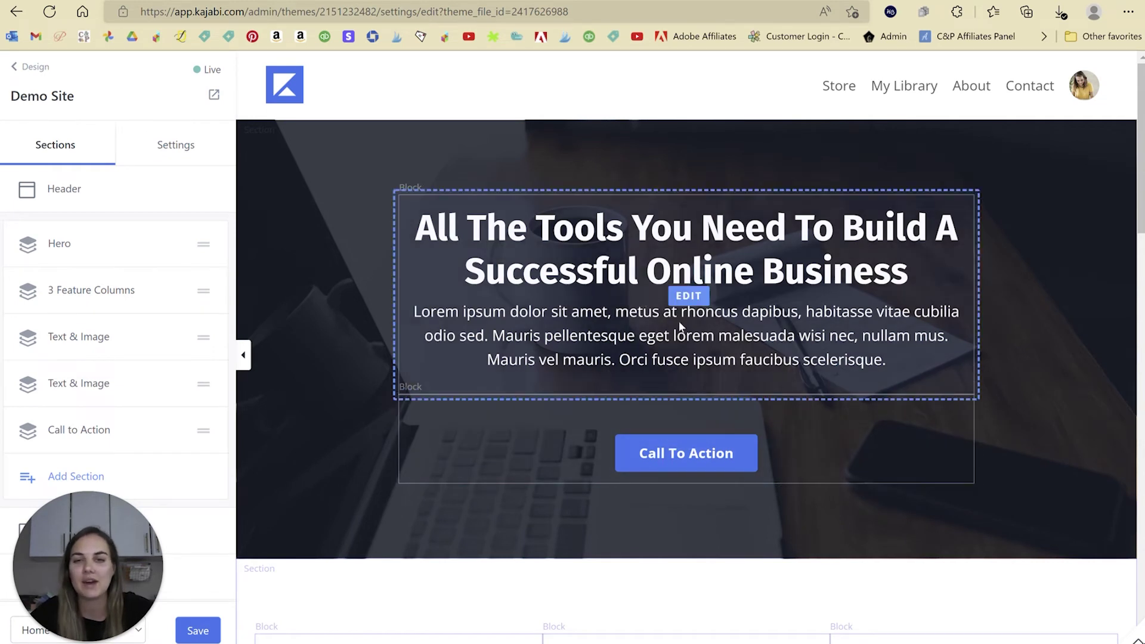
# Open the hero heading text block and toggle its width between 12 and 8 columns
pyautogui.click(695, 297)
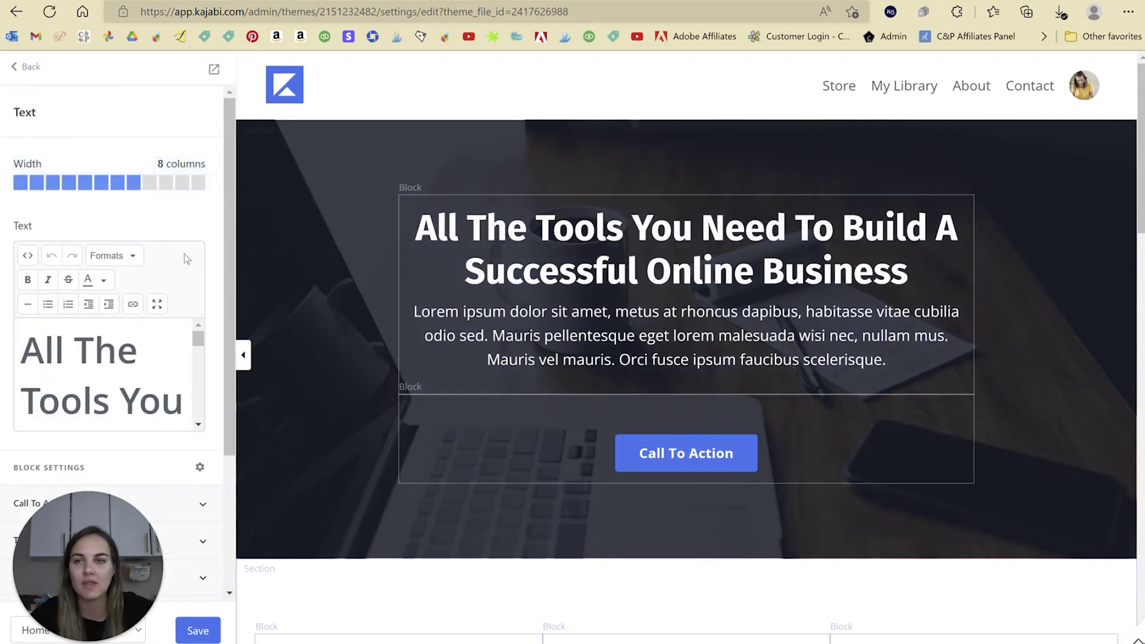
pyautogui.click(199, 184)
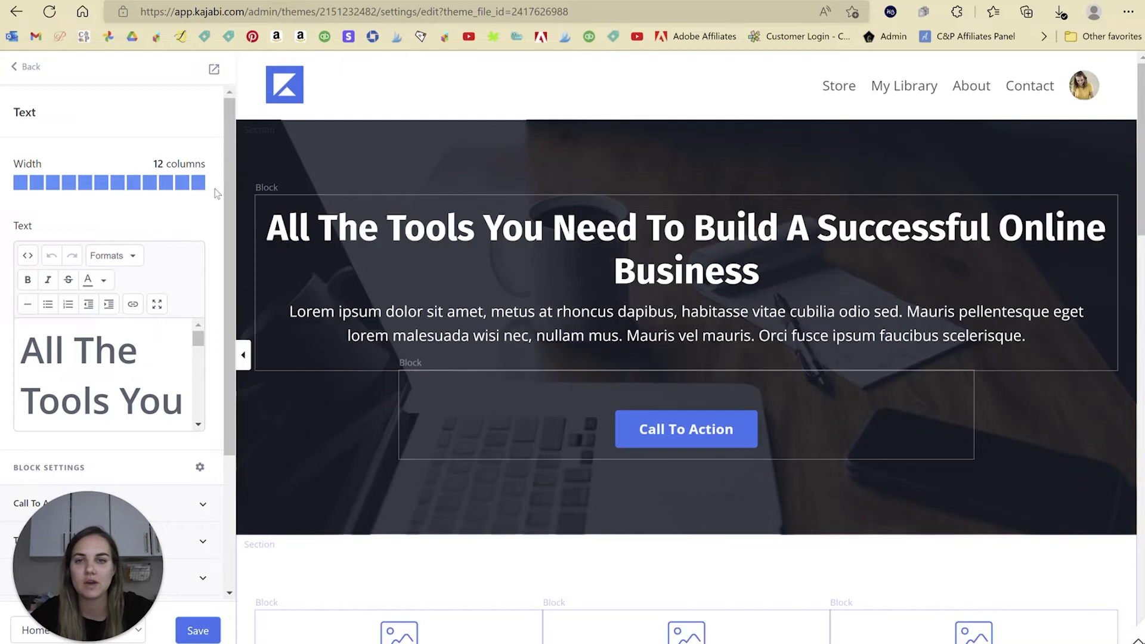
pyautogui.click(134, 185)
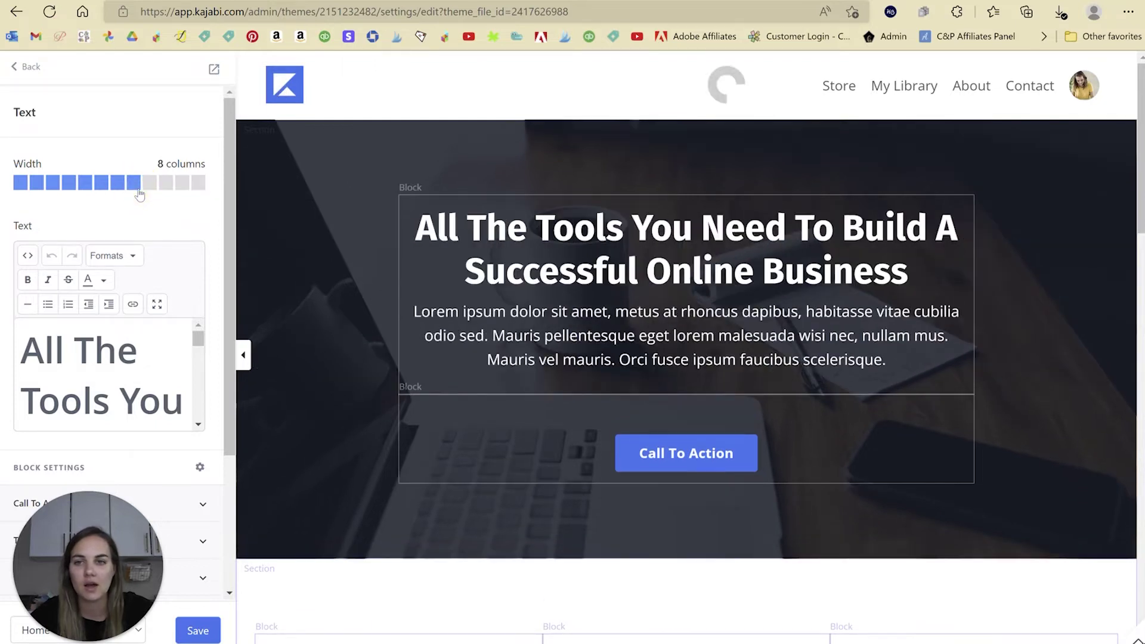
pyautogui.scroll(-3, 159, 191)
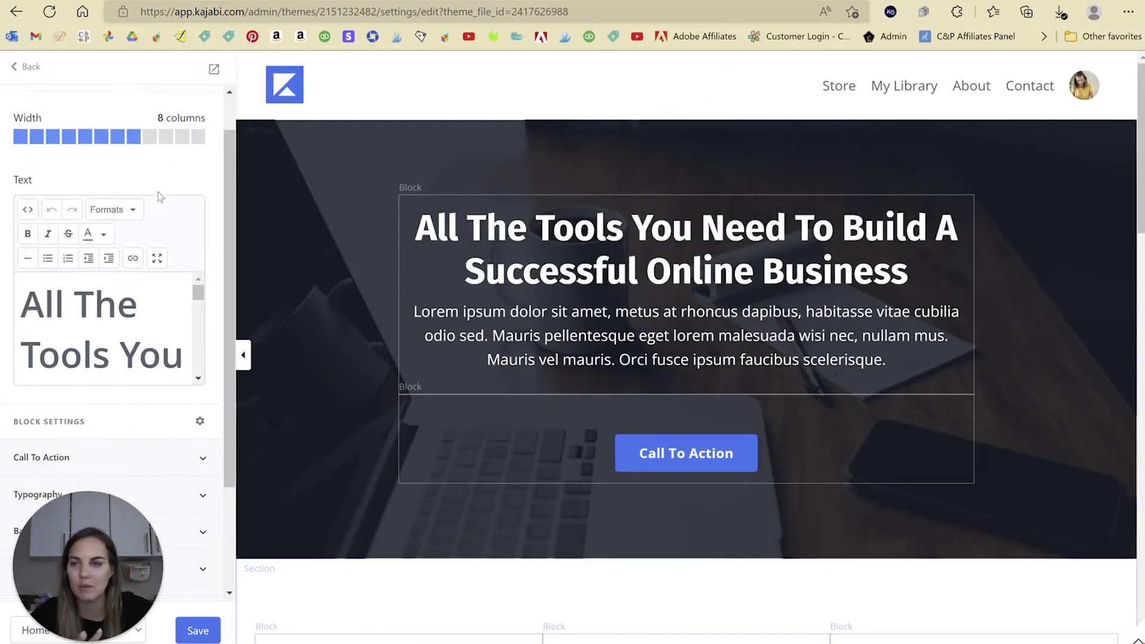
pyautogui.moveTo(198, 186)
pyautogui.mouseDown()
pyautogui.moveTo(197, 255)
pyautogui.moveTo(197, 185)
pyautogui.mouseUp()
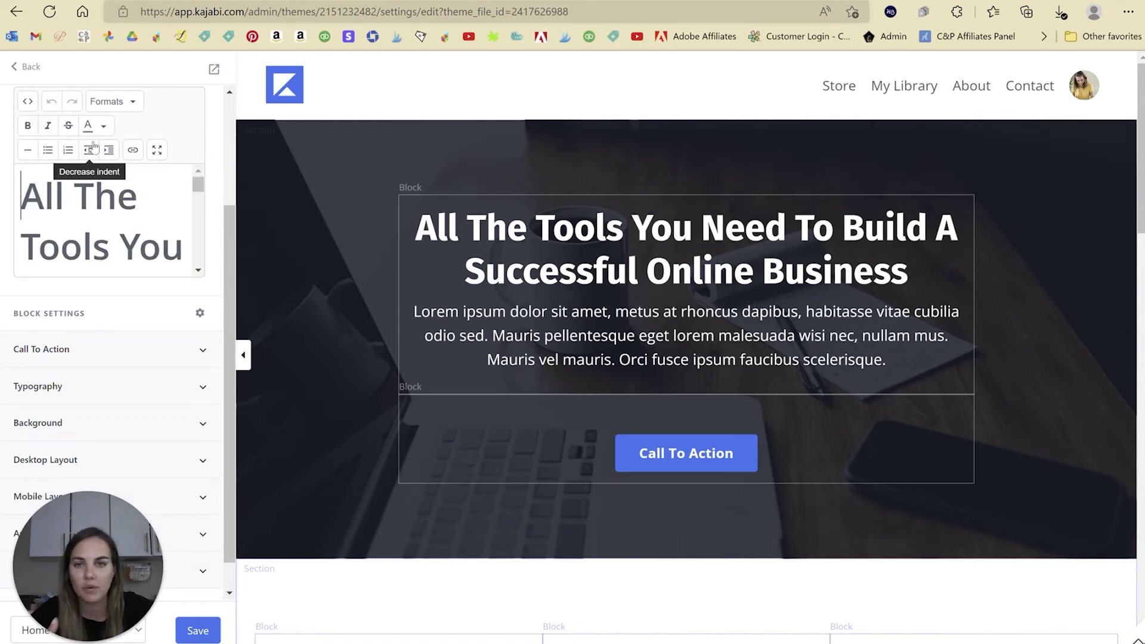
pyautogui.scroll(-1, 94, 146)
# Collapse the block's settings groups and expand its Background options
pyautogui.click(135, 317)
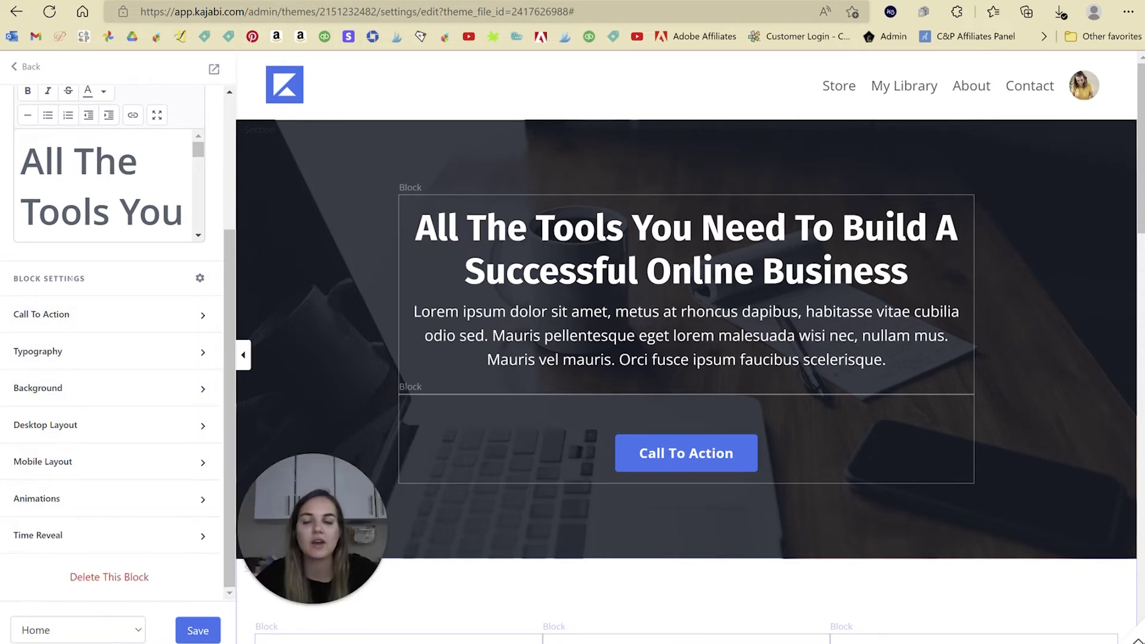
pyautogui.click(77, 350)
pyautogui.scroll(-2, 81, 352)
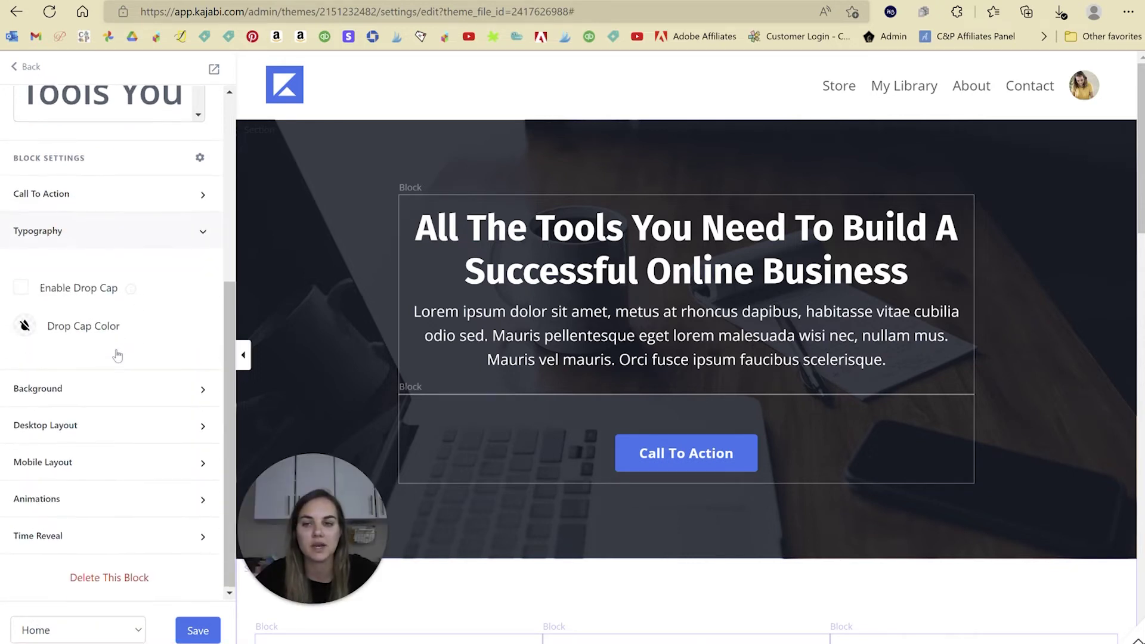
pyautogui.click(73, 230)
pyautogui.click(76, 391)
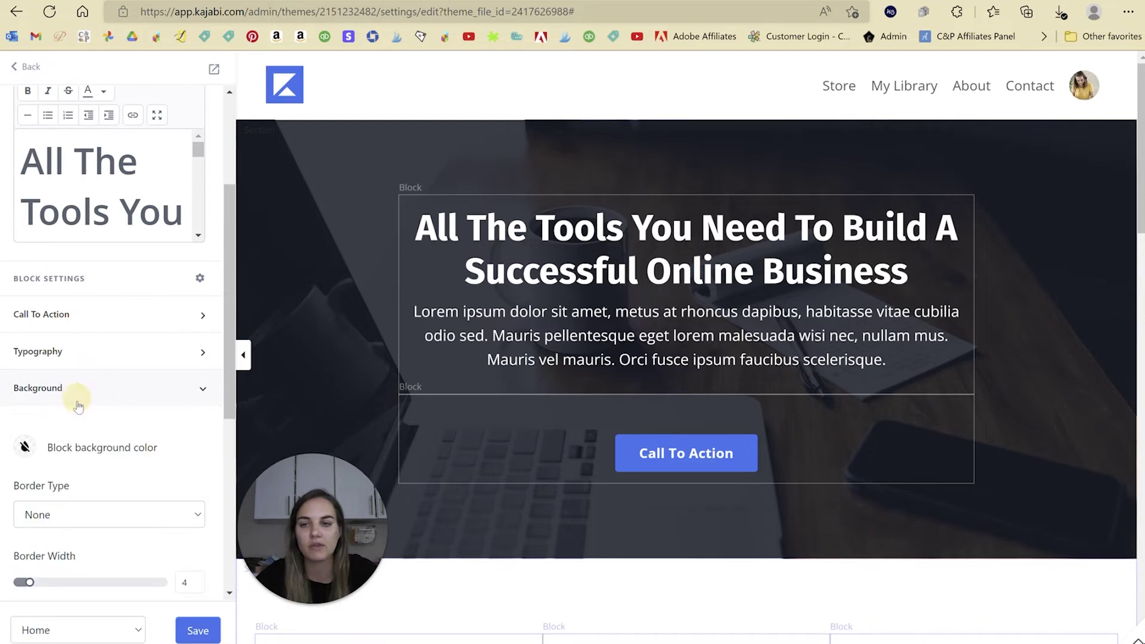
pyautogui.scroll(-6, 110, 460)
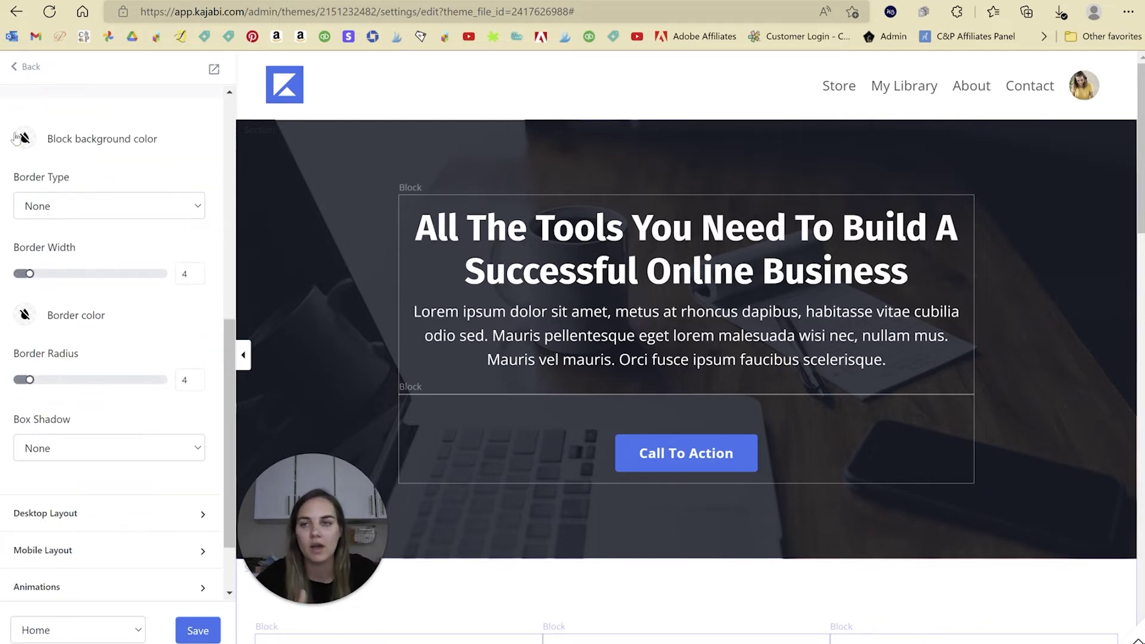
# Set the block background color to the red swatch and save
pyautogui.click(24, 69)
pyautogui.click(97, 232)
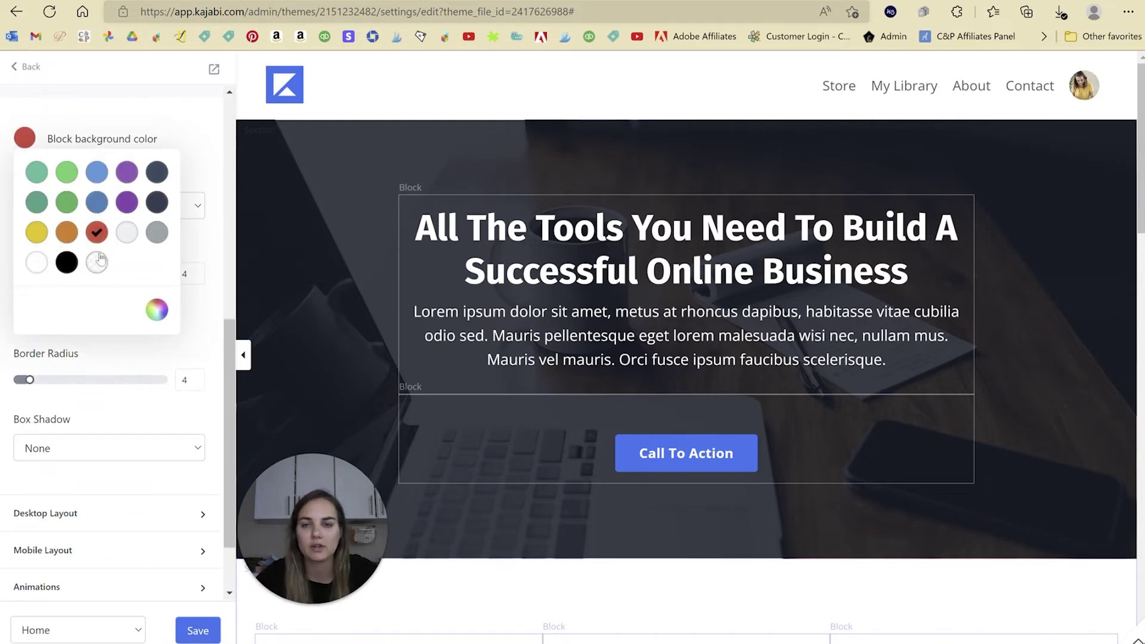
pyautogui.click(183, 631)
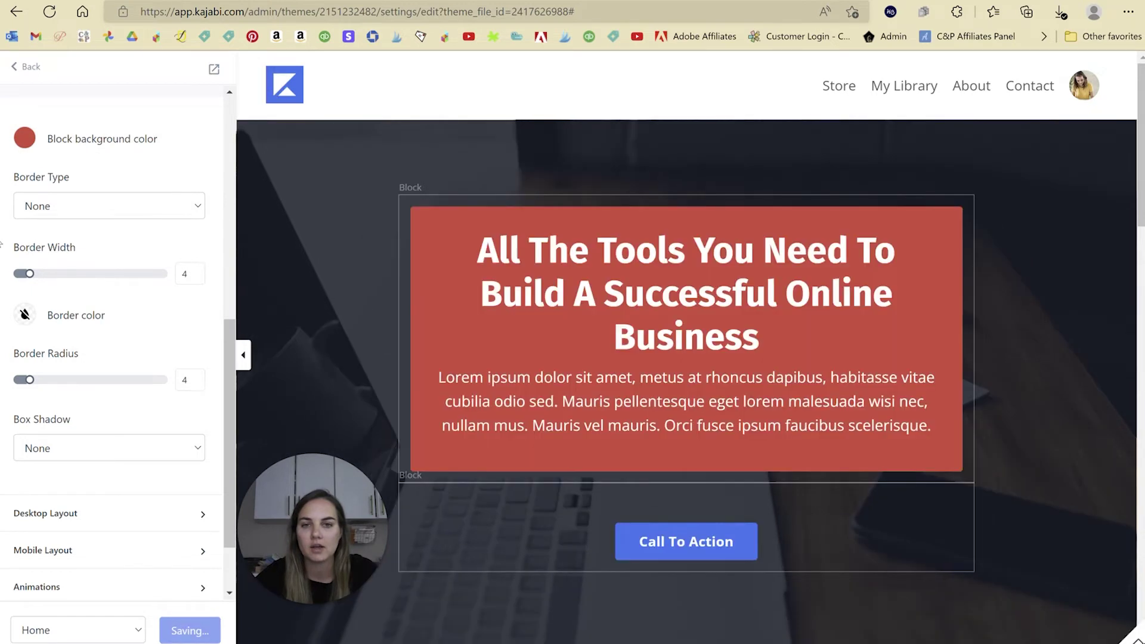
pyautogui.scroll(-3, 163, 267)
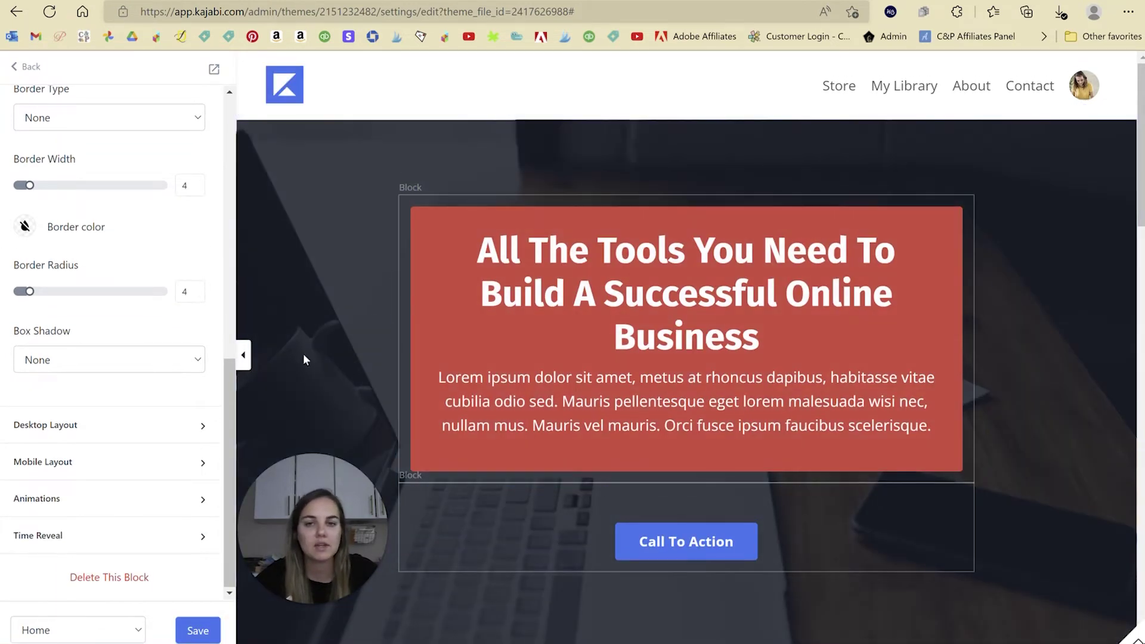
pyautogui.click(284, 158)
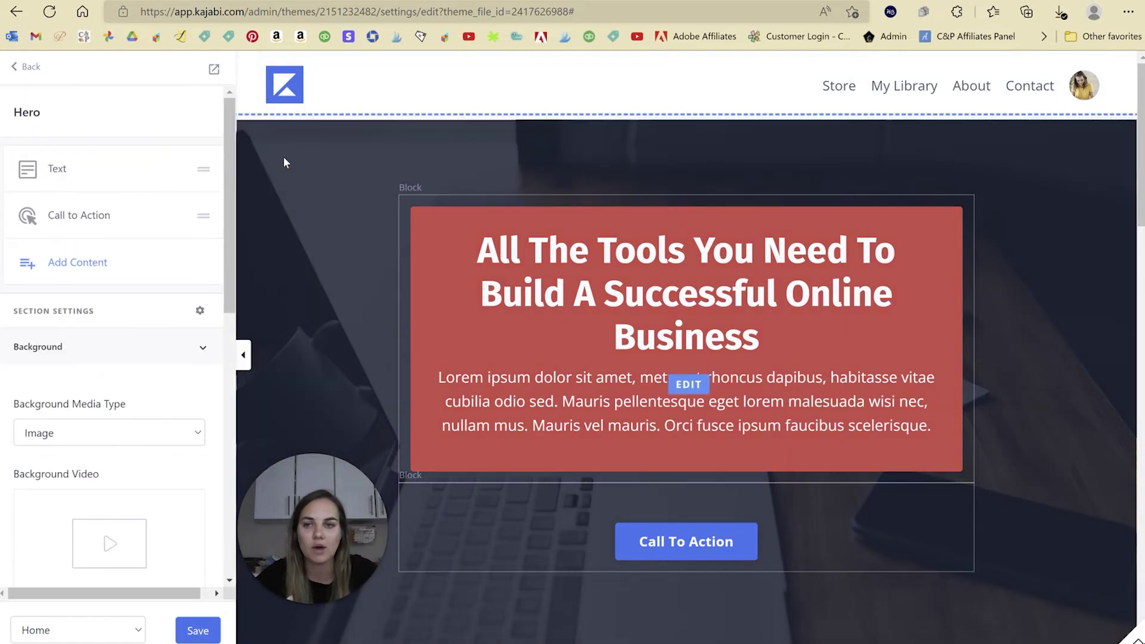
# Back out of the hero text block to the Sections list and drag the Hero handle
pyautogui.click(31, 66)
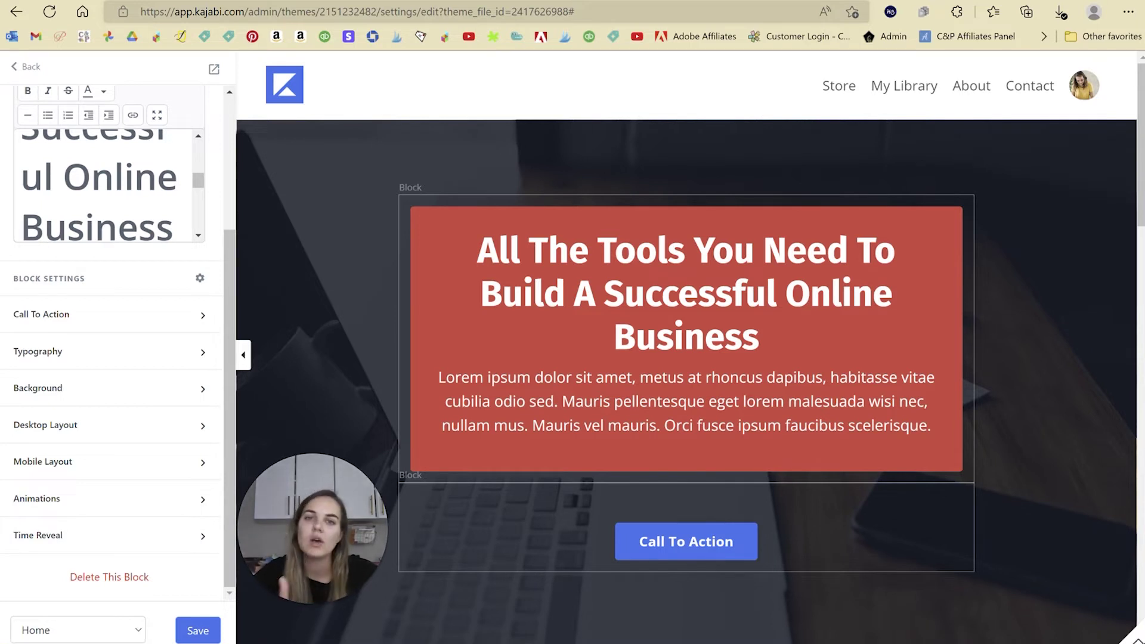
pyautogui.scroll(3, 126, 475)
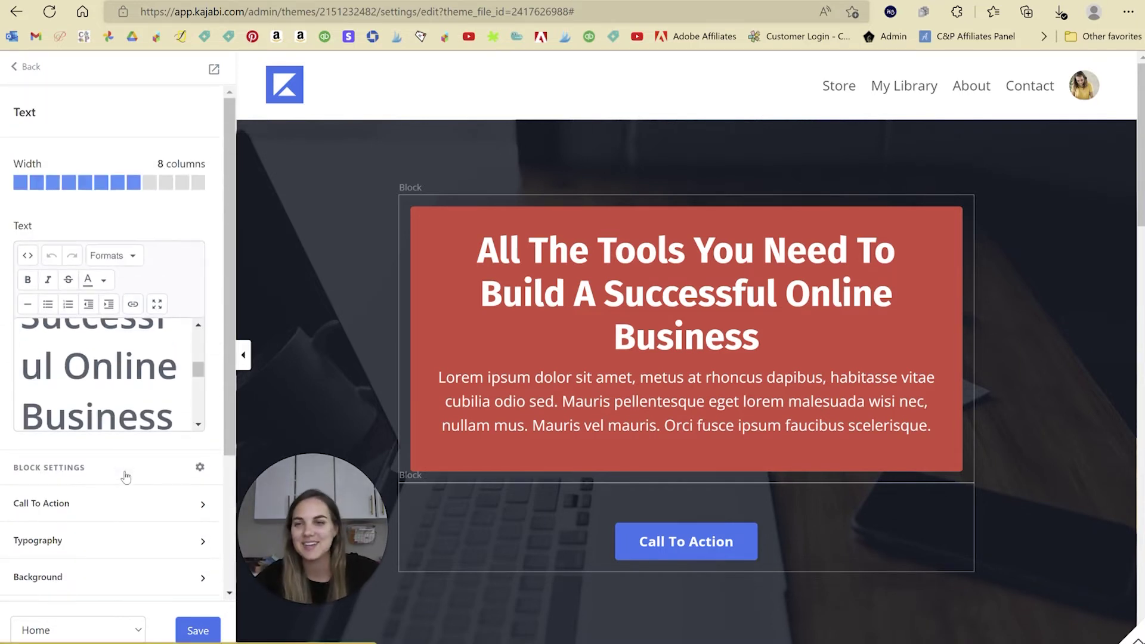
pyautogui.click(28, 67)
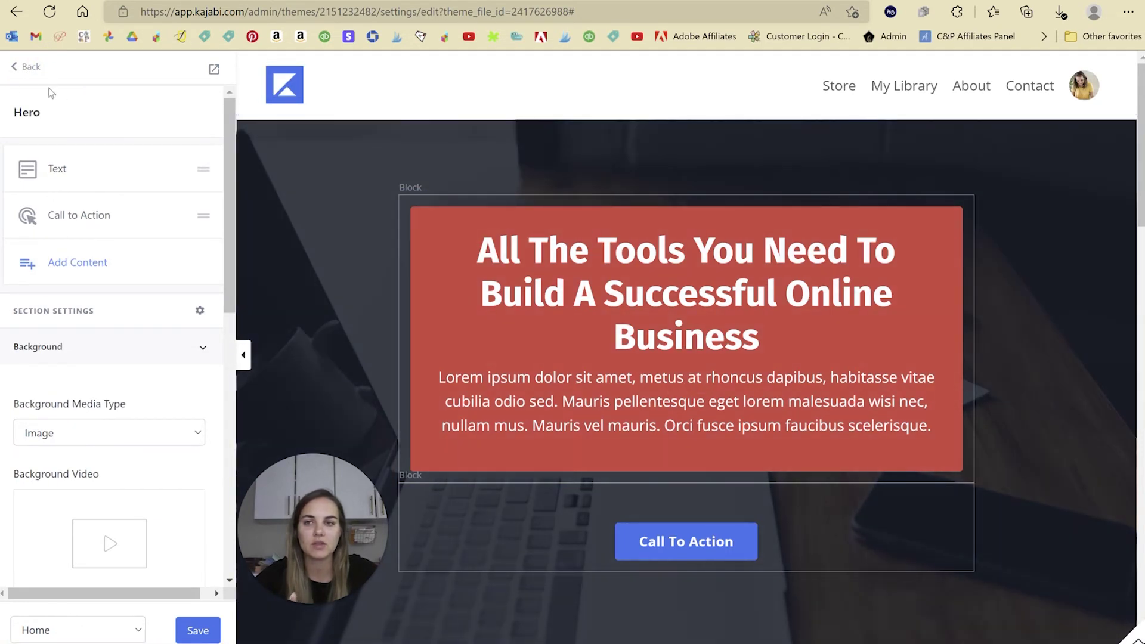
pyautogui.click(30, 67)
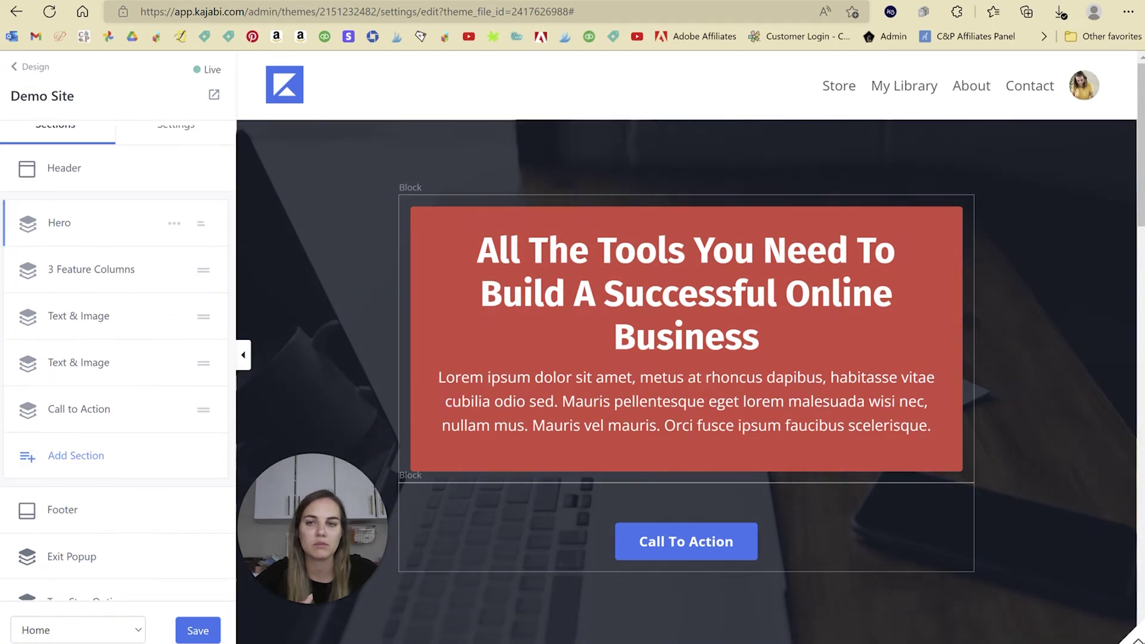
pyautogui.moveTo(203, 223)
pyautogui.mouseDown()
pyautogui.moveTo(210, 212)
pyautogui.moveTo(210, 328)
pyautogui.moveTo(207, 210)
pyautogui.mouseUp()
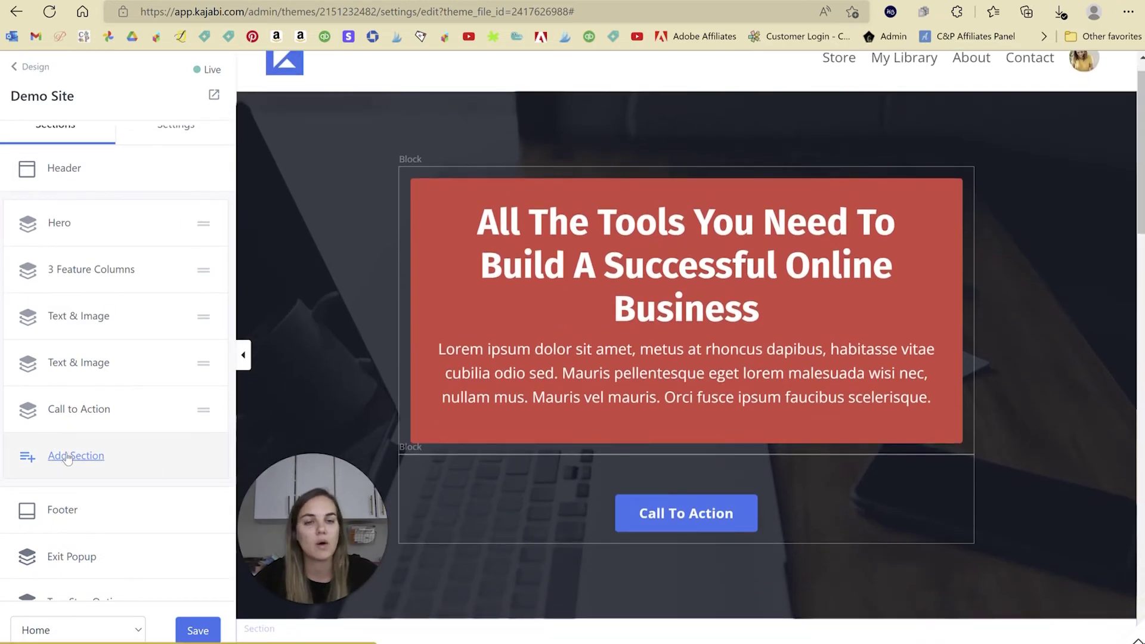
# Open the Hero section, browse the Add Content block types, and return without adding any
pyautogui.click(65, 223)
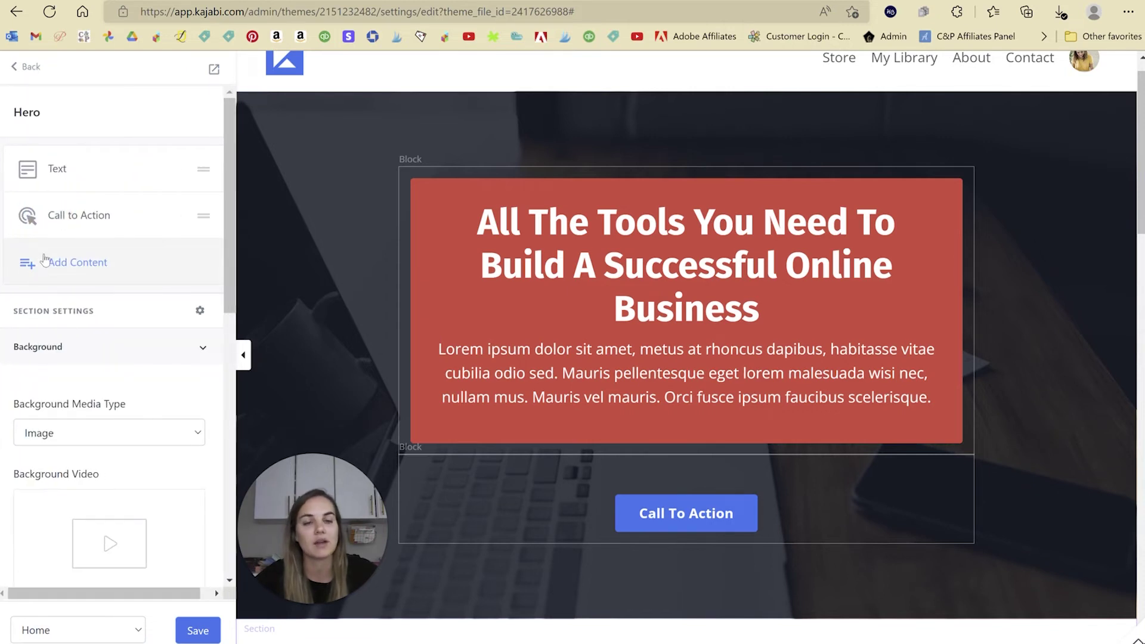
pyautogui.click(44, 260)
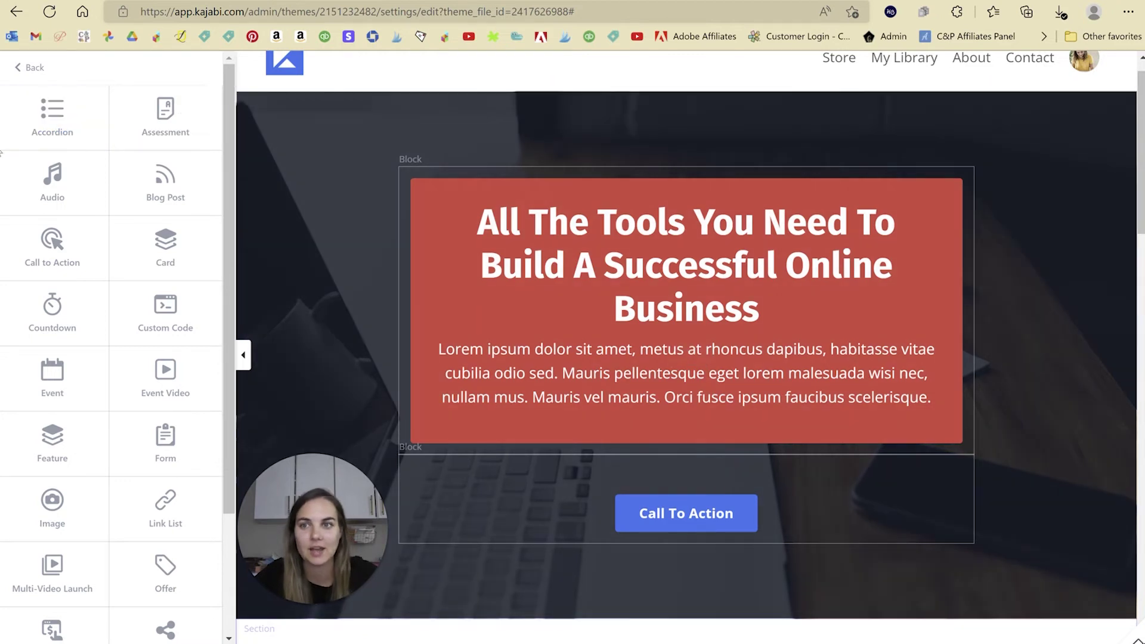
pyautogui.scroll(-3, 170, 132)
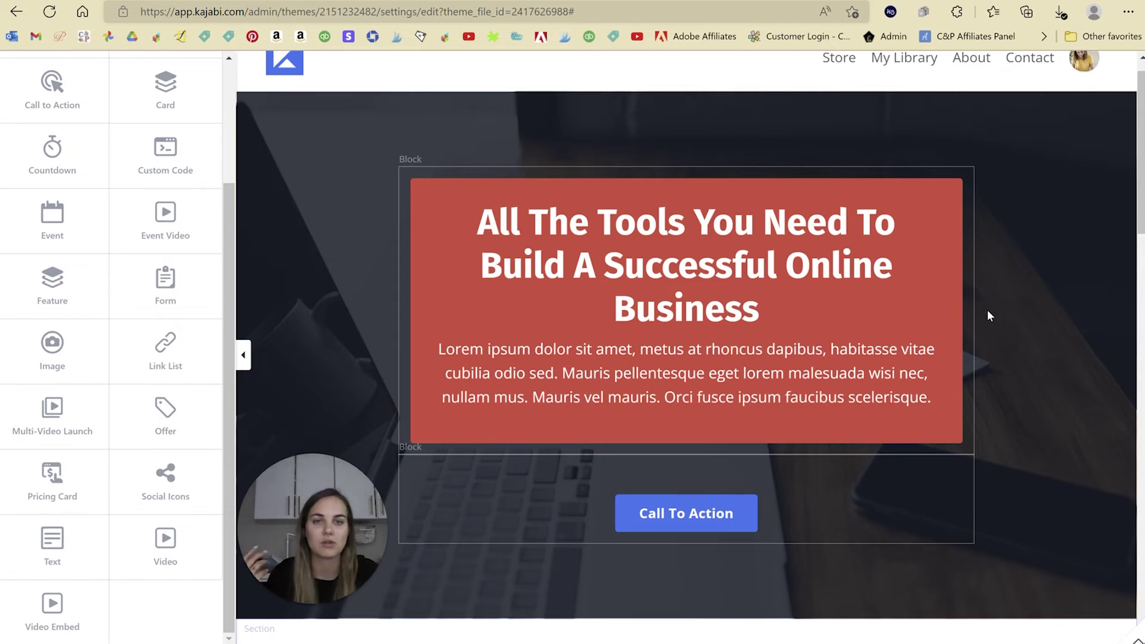
pyautogui.scroll(3, 170, 352)
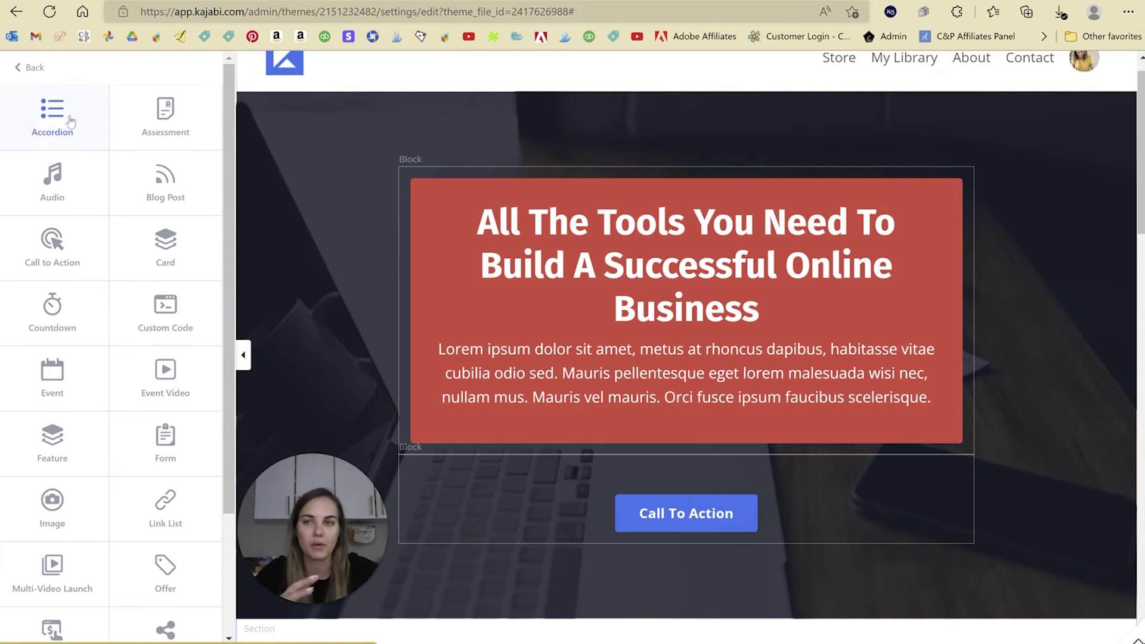
pyautogui.click(30, 68)
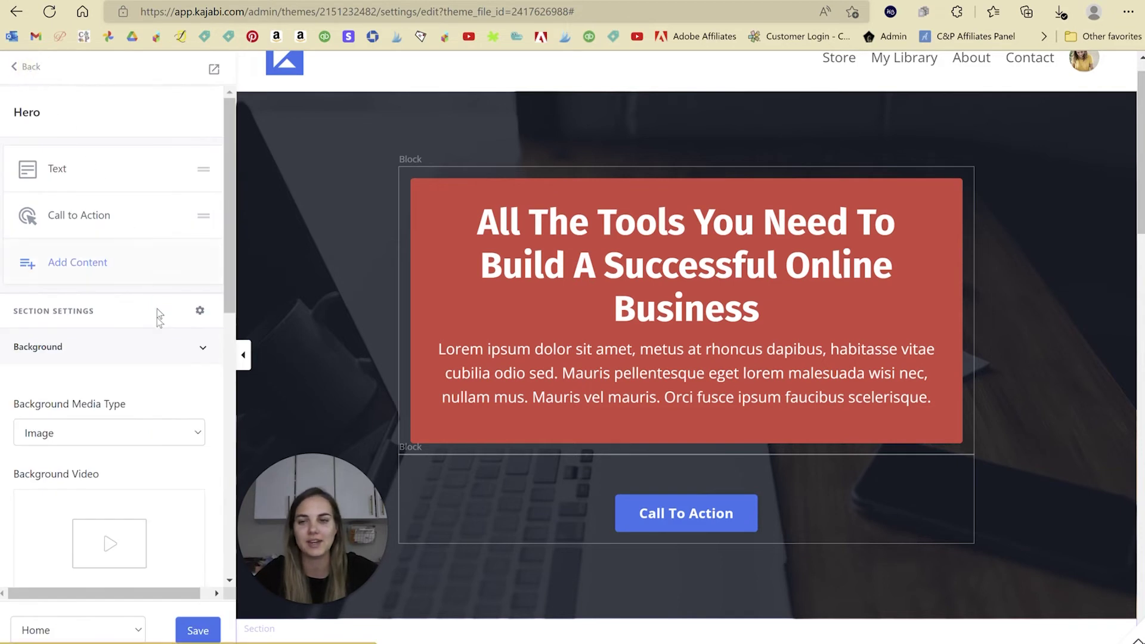
# Return to the Sections list and look at the Exit Popup section
pyautogui.click(30, 67)
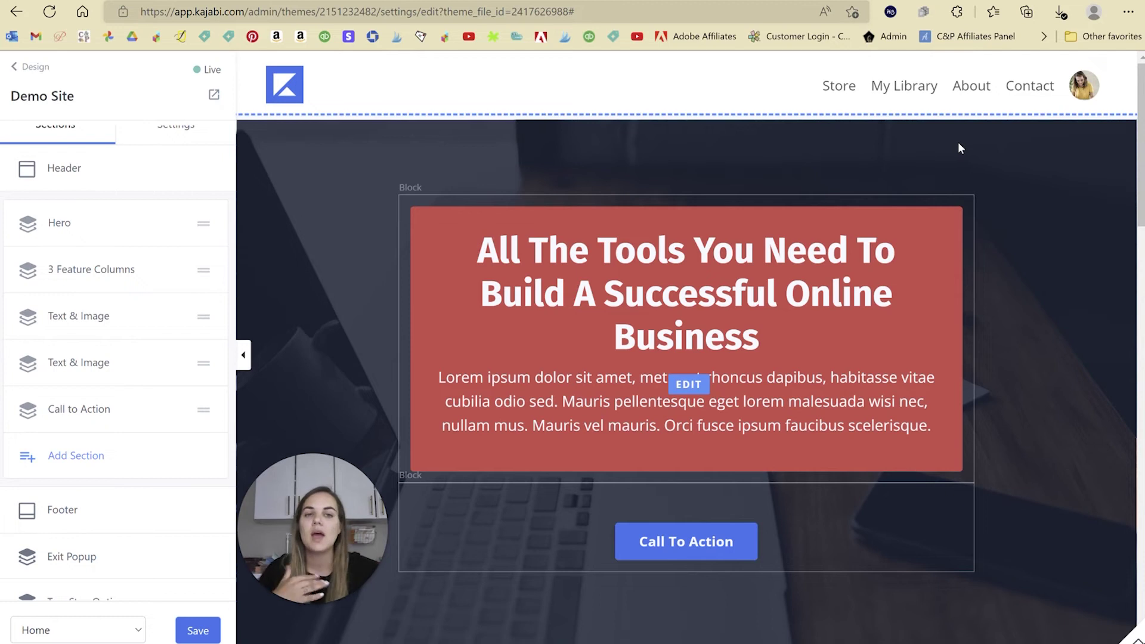
pyautogui.moveTo(850, 71)
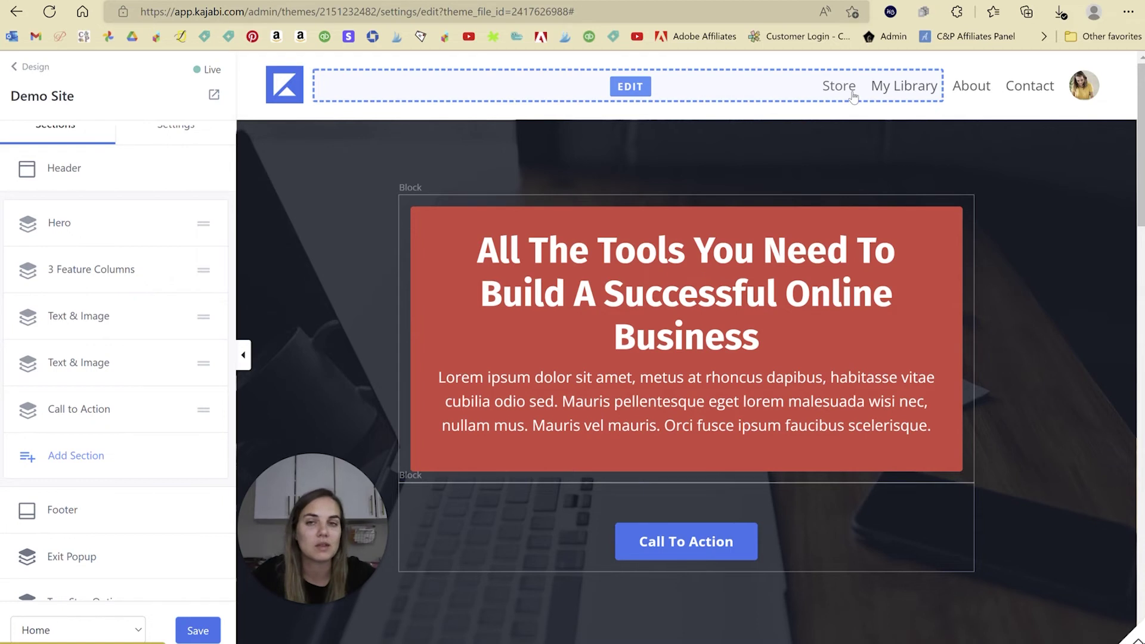
pyautogui.scroll(-3, 62, 370)
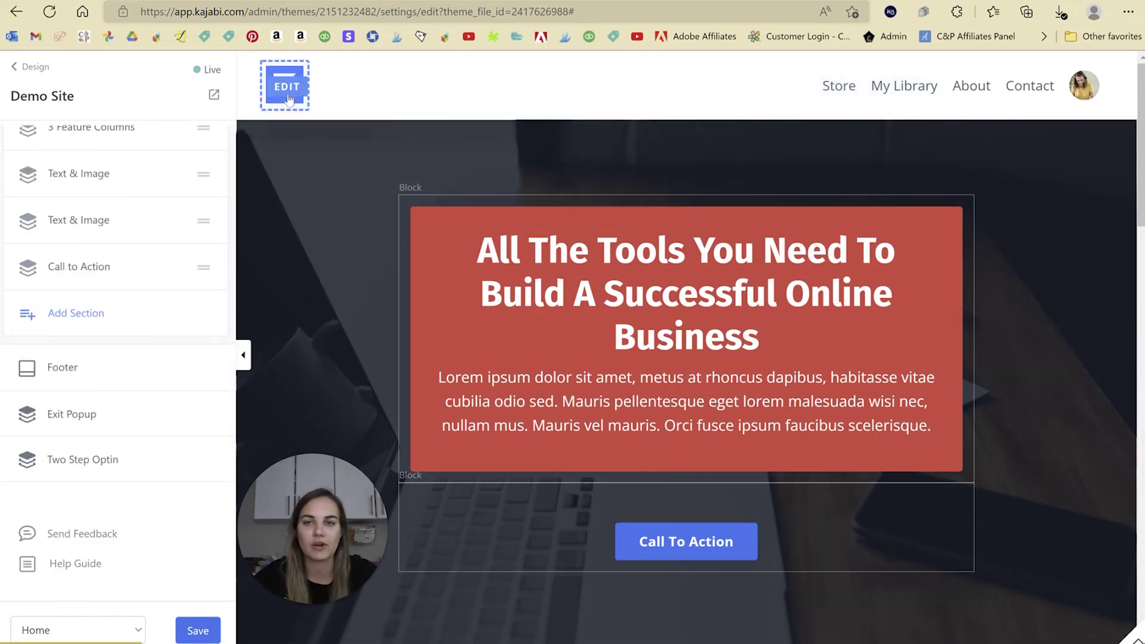
pyautogui.click(71, 418)
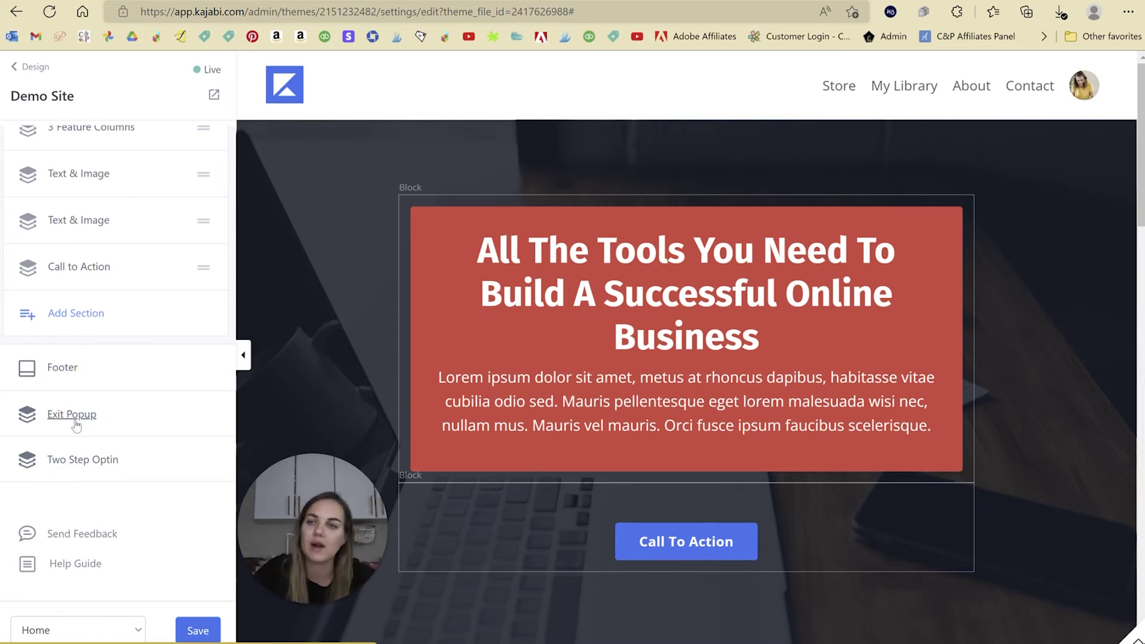
pyautogui.scroll(3, 78, 418)
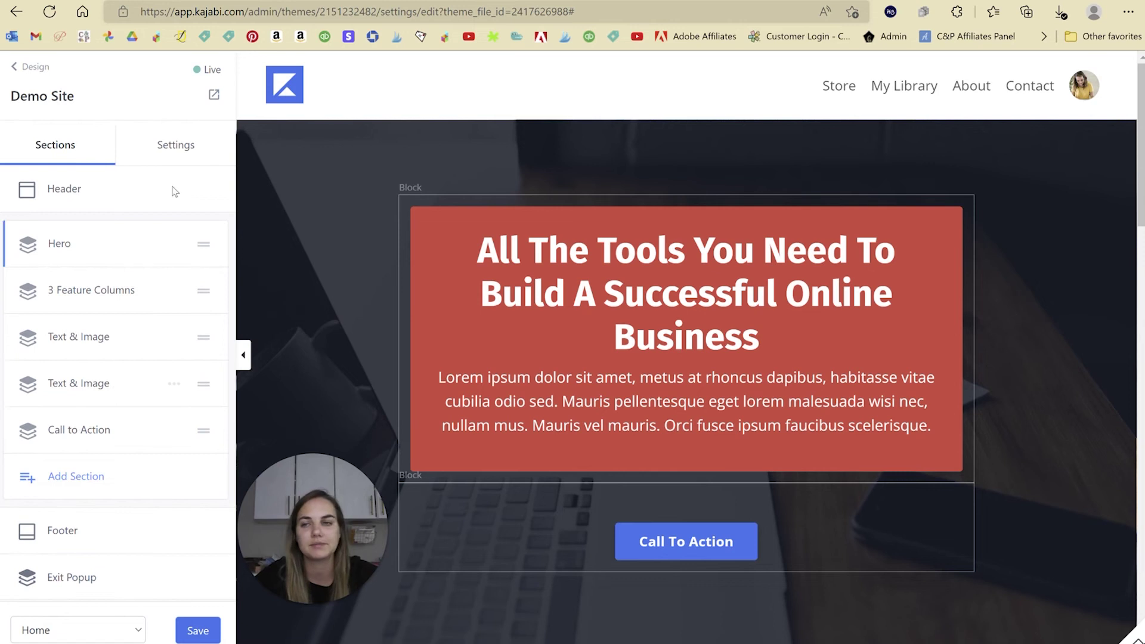
pyautogui.click(188, 147)
# In the Style Guide, set Button Border Radius to 54 and save the theme
pyautogui.click(32, 247)
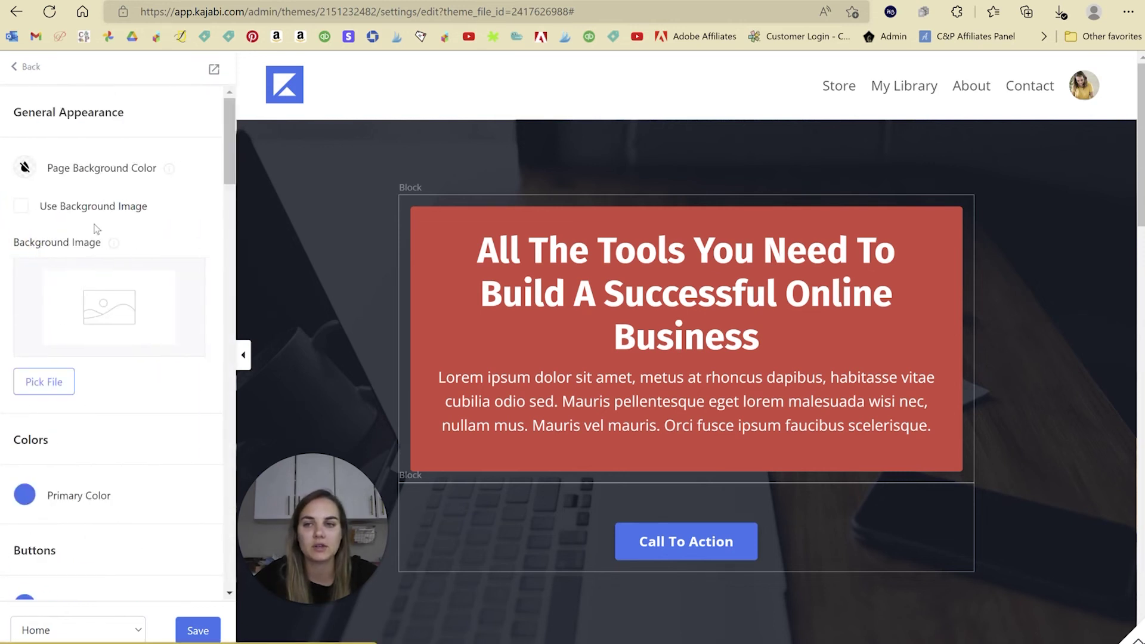
pyautogui.moveTo(231, 157); pyautogui.dragTo(233, 206)
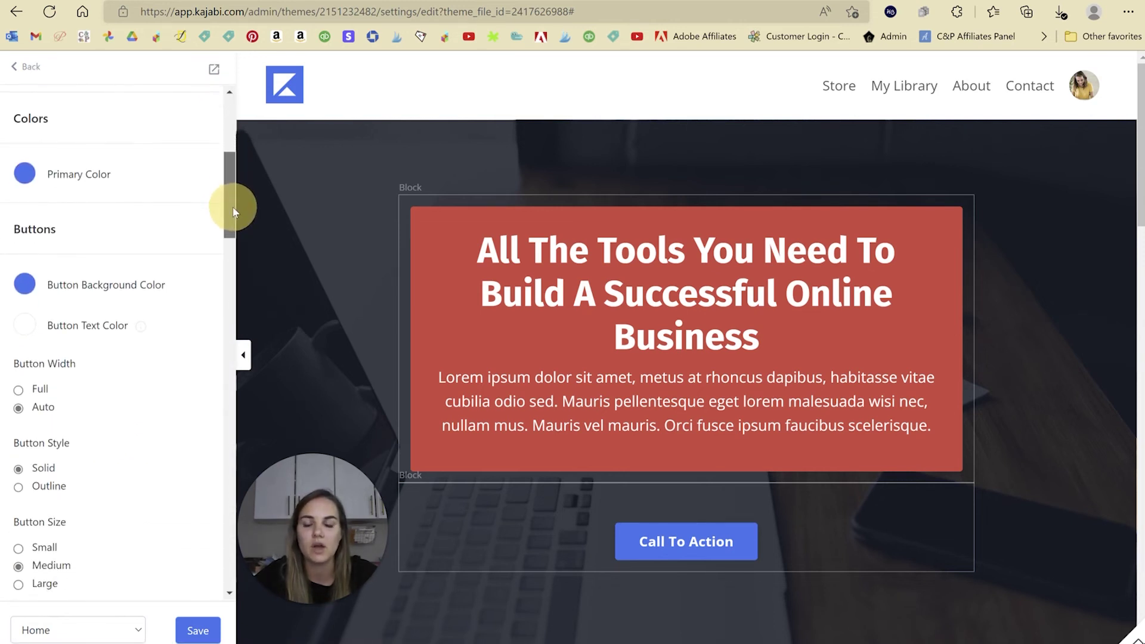
pyautogui.click(23, 176)
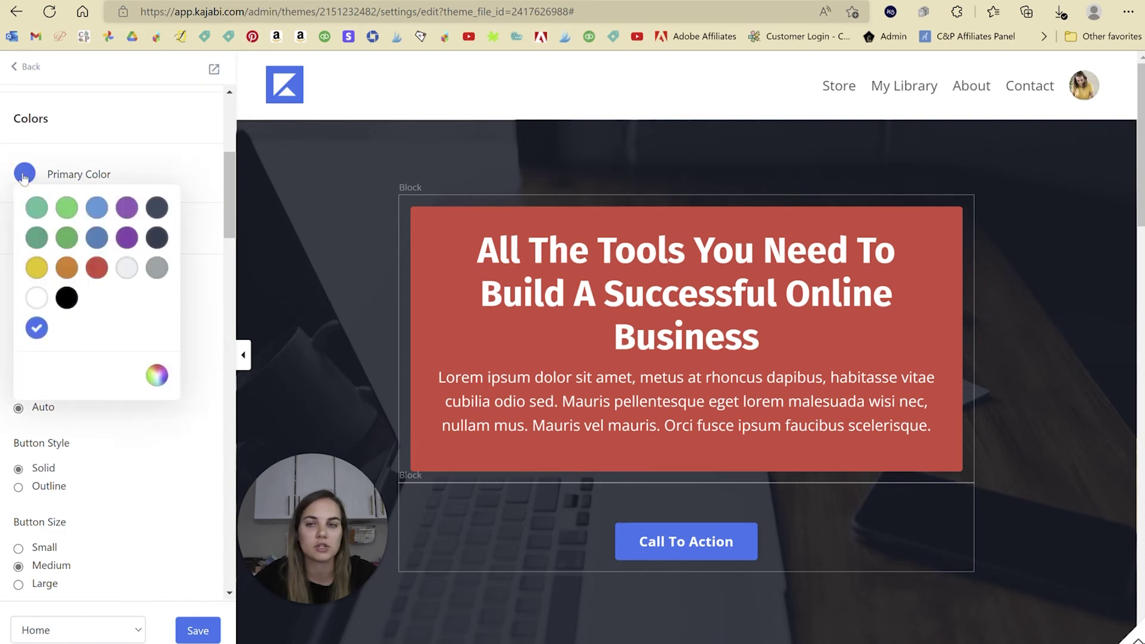
pyautogui.click(162, 157)
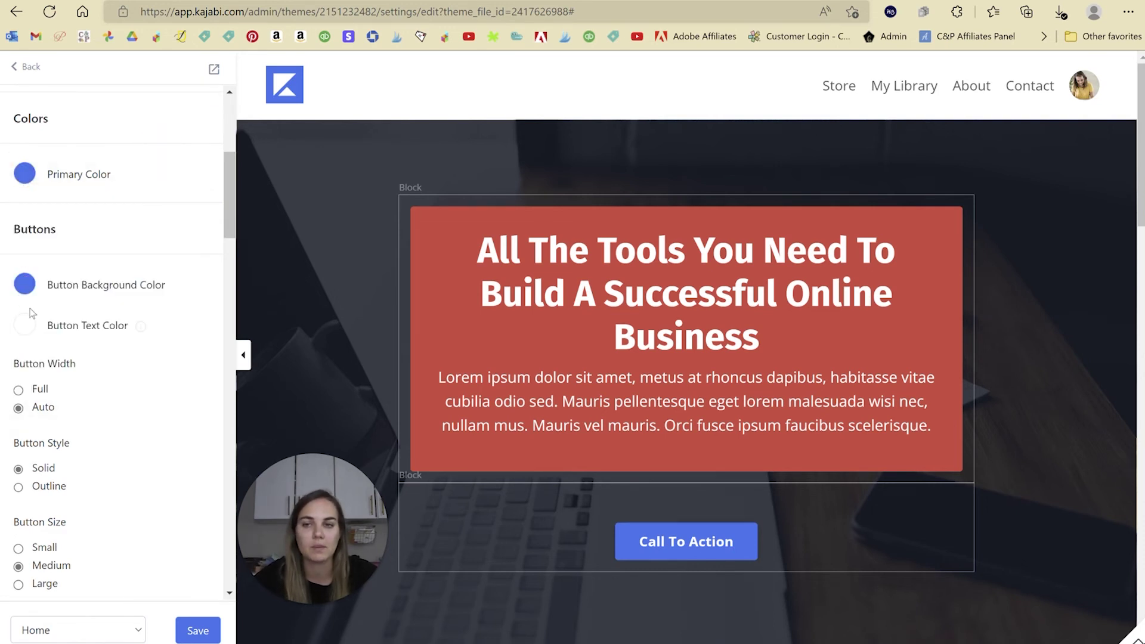
pyautogui.scroll(-3, 31, 310)
pyautogui.scroll(-1, 31, 301)
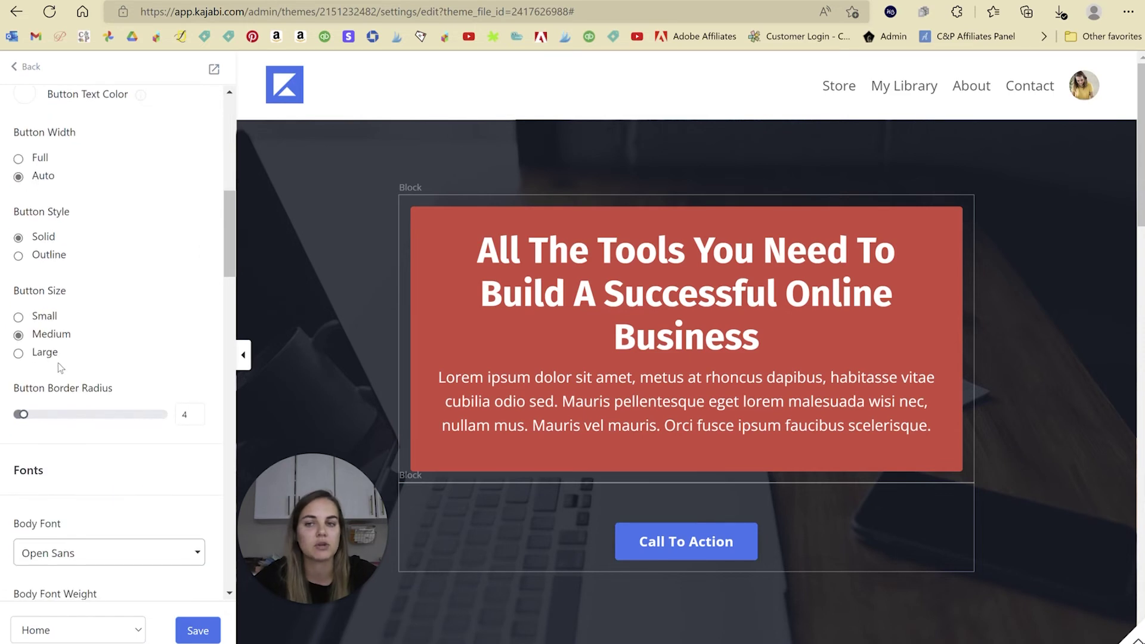
pyautogui.scroll(-3, 77, 351)
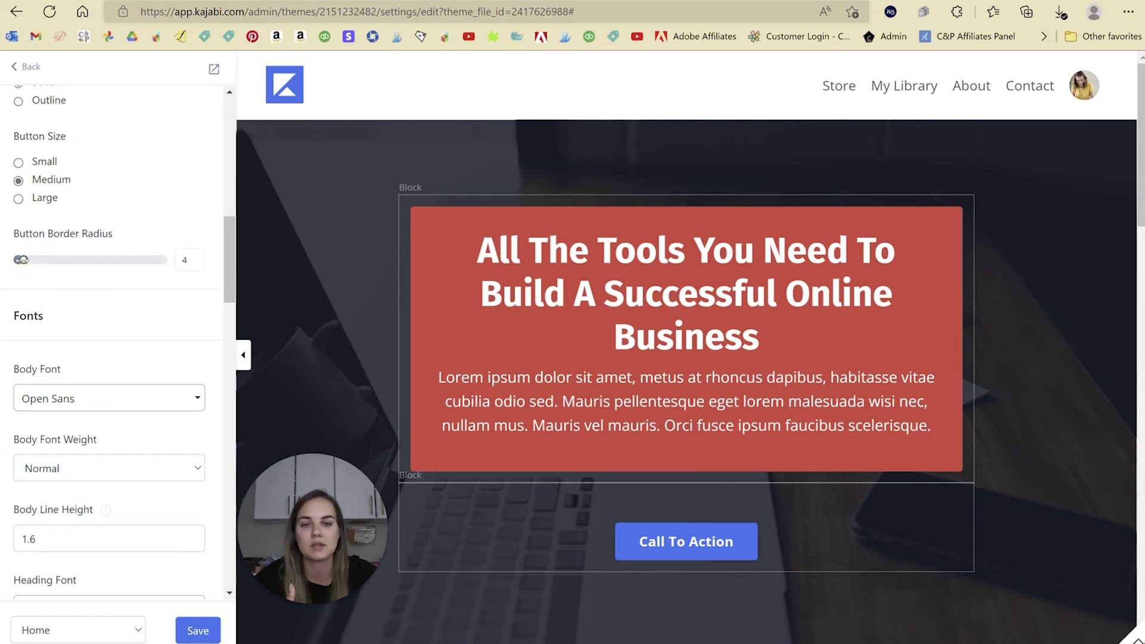
pyautogui.moveTo(21, 259); pyautogui.dragTo(96, 259)
pyautogui.click(185, 627)
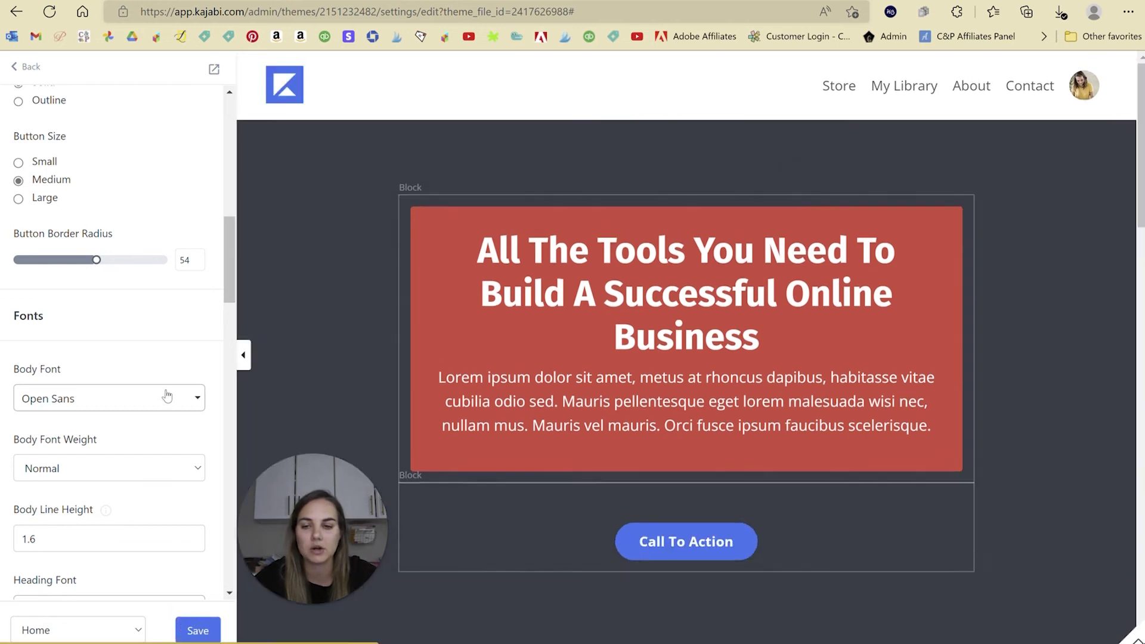
# Inspect the now pill-shaped Call To Action button in the page preview
pyautogui.click(676, 554)
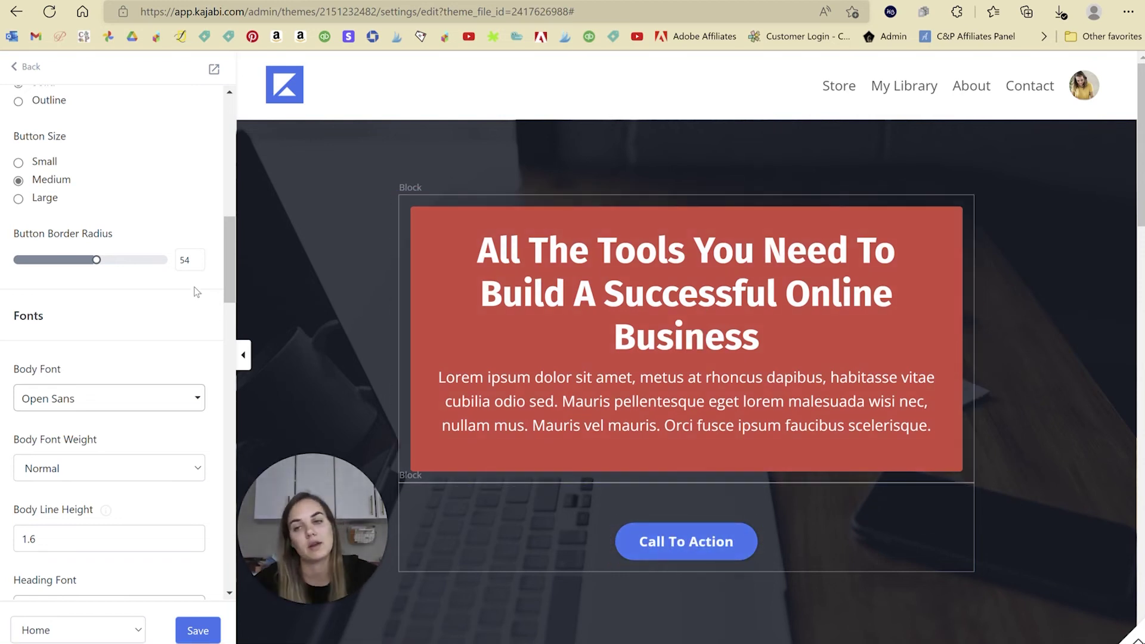
pyautogui.scroll(-2, 193, 288)
pyautogui.scroll(-2, 194, 288)
pyautogui.scroll(-2, 95, 221)
pyautogui.scroll(-2, 113, 238)
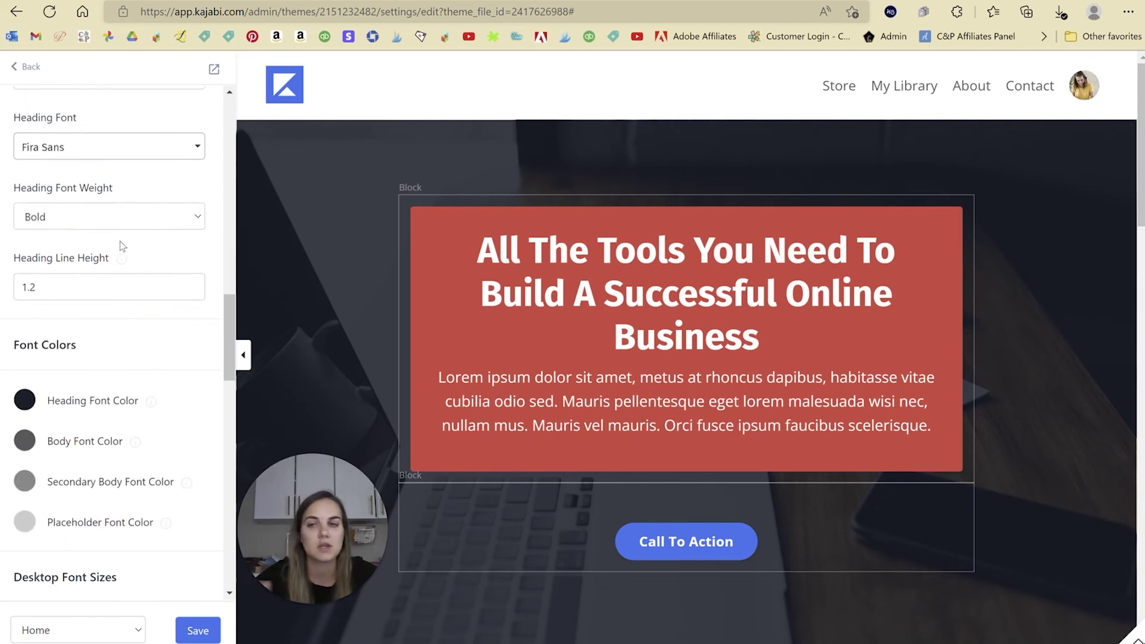
pyautogui.scroll(-2, 121, 246)
pyautogui.scroll(-4, 121, 246)
pyautogui.scroll(-5, 127, 255)
pyautogui.scroll(-6, 127, 255)
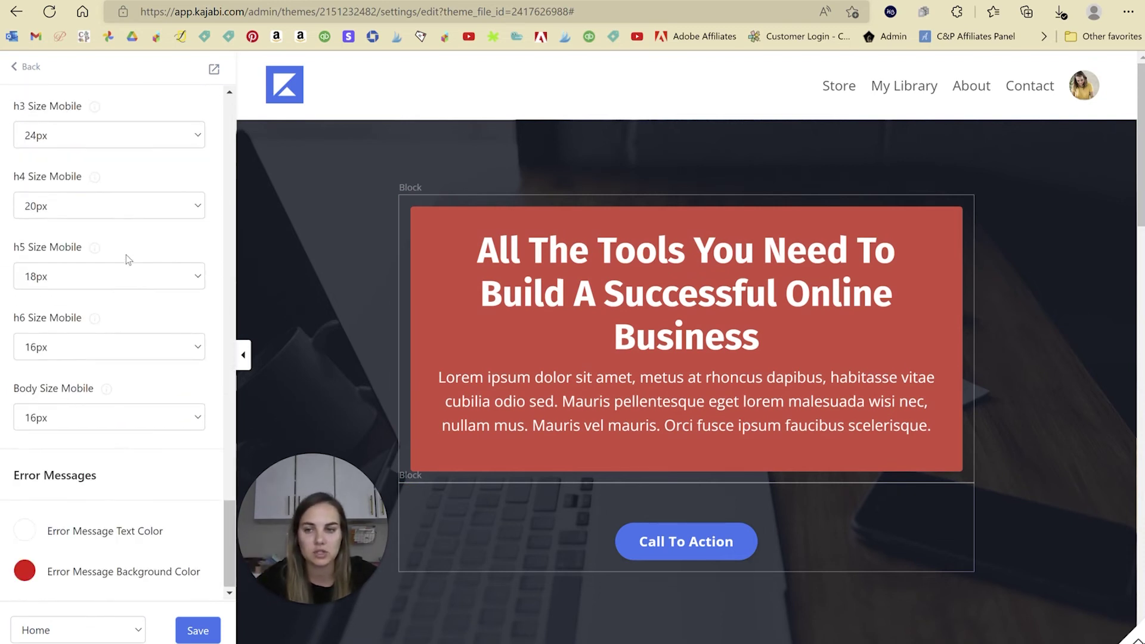
pyautogui.scroll(1, 126, 256)
pyautogui.scroll(10, 126, 256)
pyautogui.scroll(9, 126, 255)
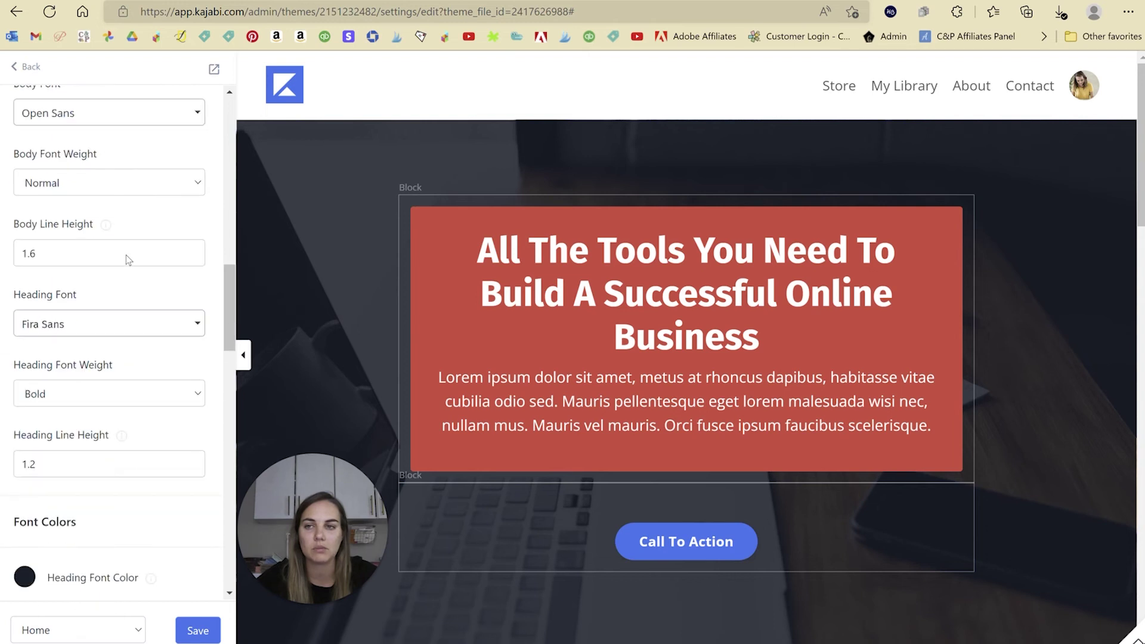
pyautogui.scroll(6, 127, 256)
pyautogui.click(25, 66)
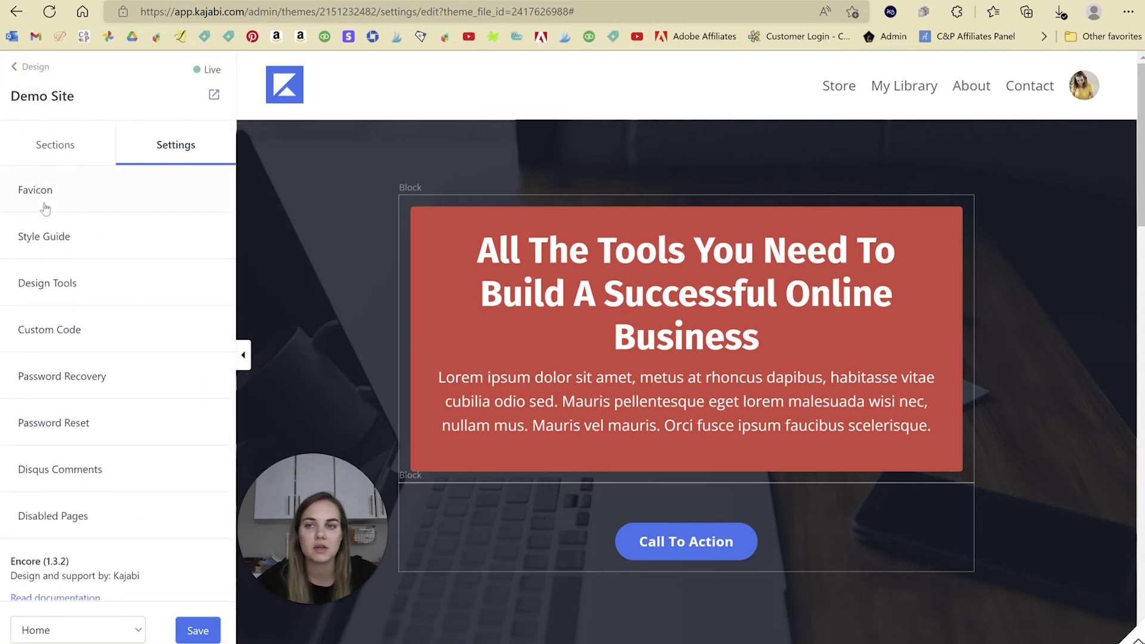
# Glance at the Sections tab and return to the site settings list
pyautogui.click(41, 148)
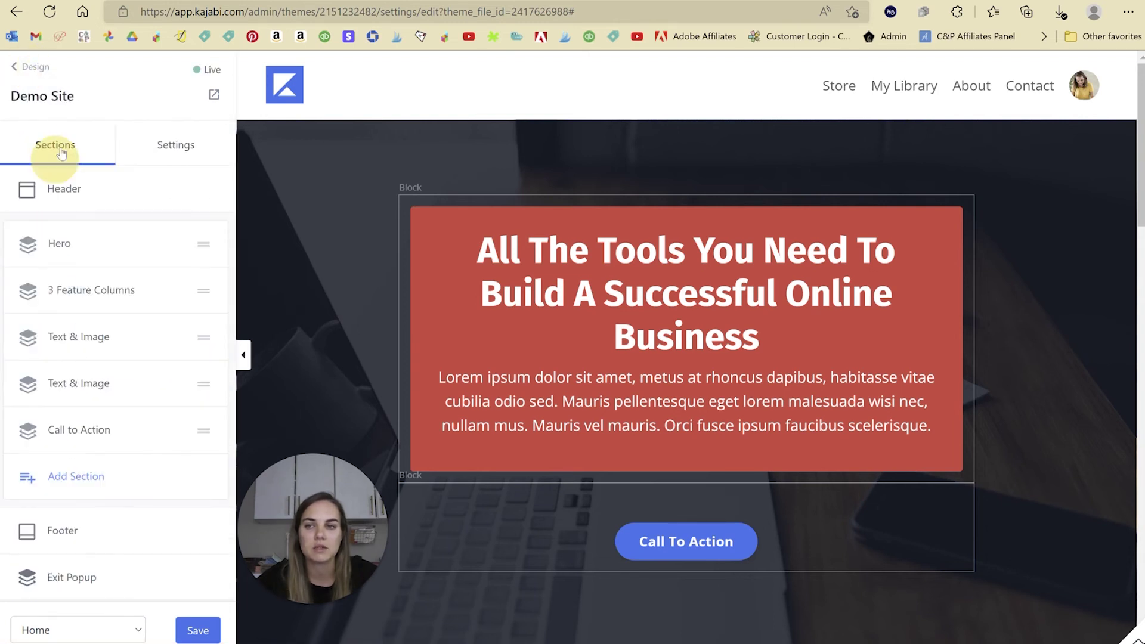
pyautogui.click(153, 155)
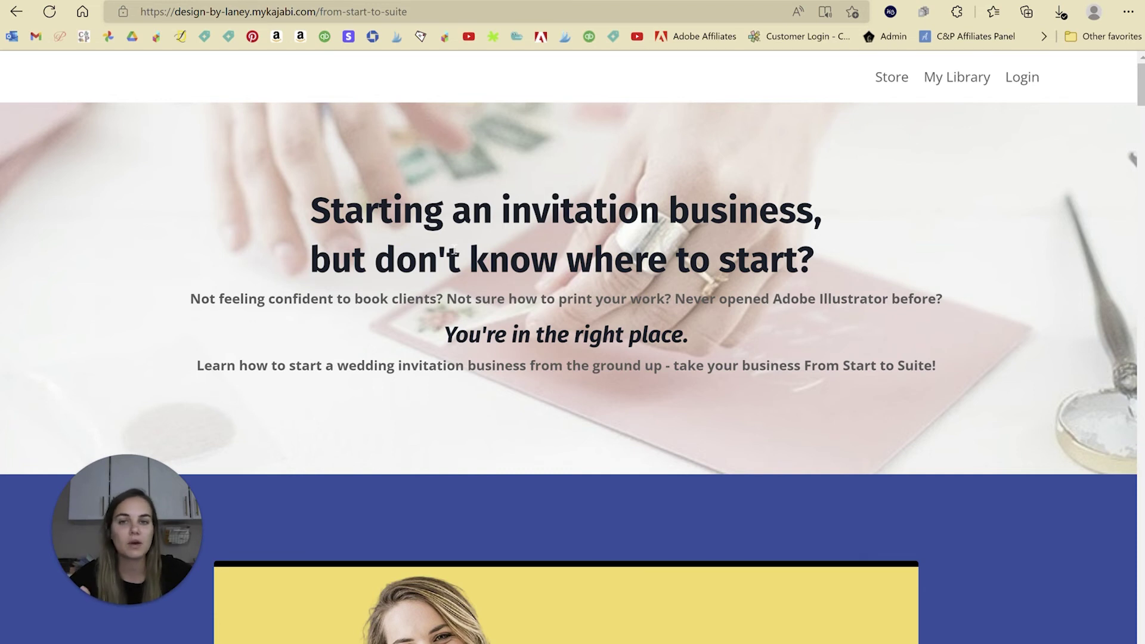
pyautogui.scroll(-5, 835, 286)
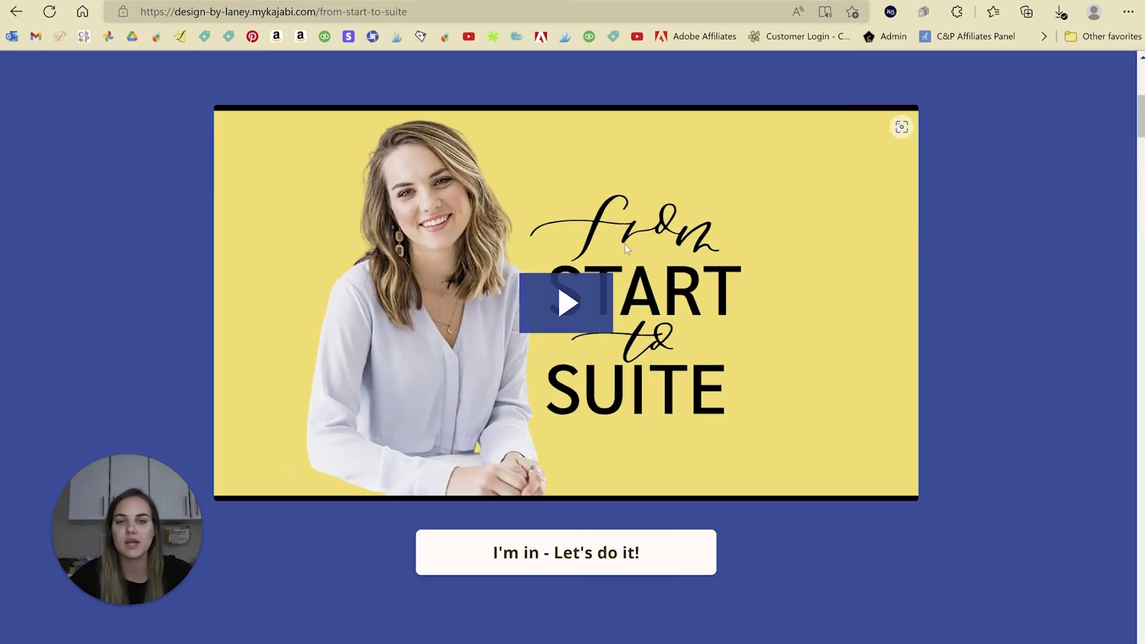
pyautogui.scroll(-3, 563, 328)
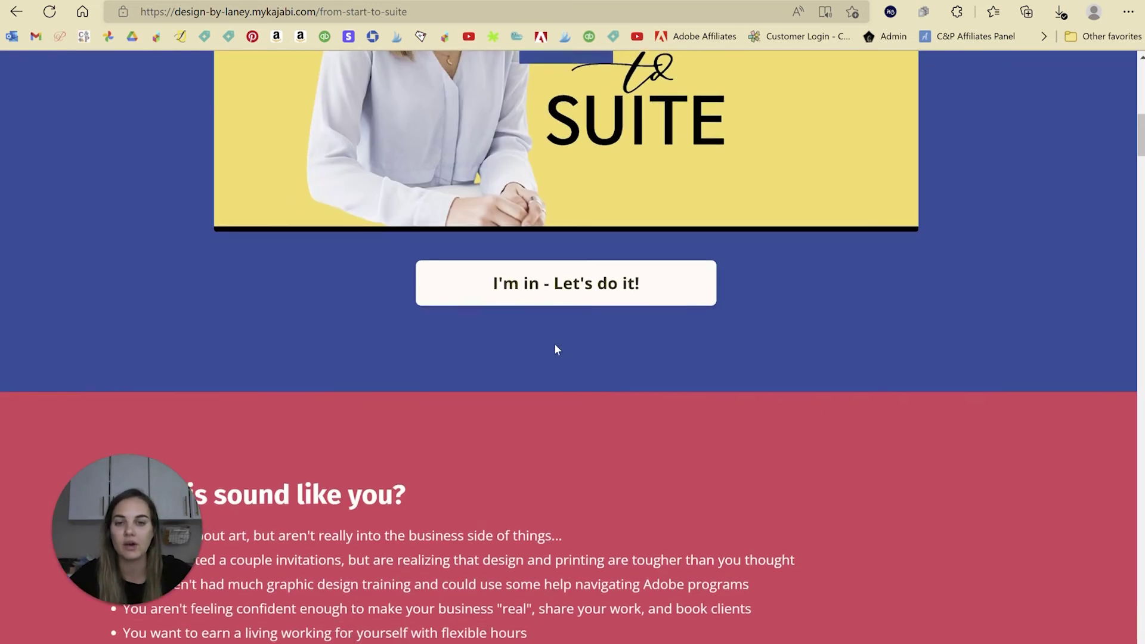
pyautogui.click(533, 298)
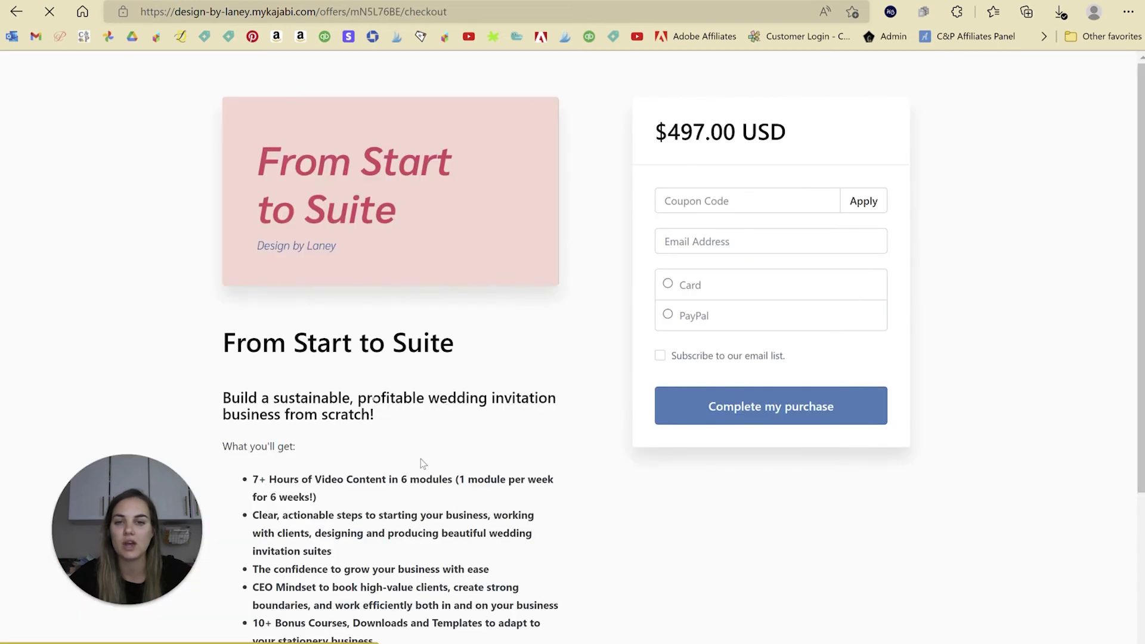
pyautogui.click(17, 11)
pyautogui.scroll(-5, 660, 369)
pyautogui.scroll(-10, 825, 374)
pyautogui.scroll(-5, 899, 360)
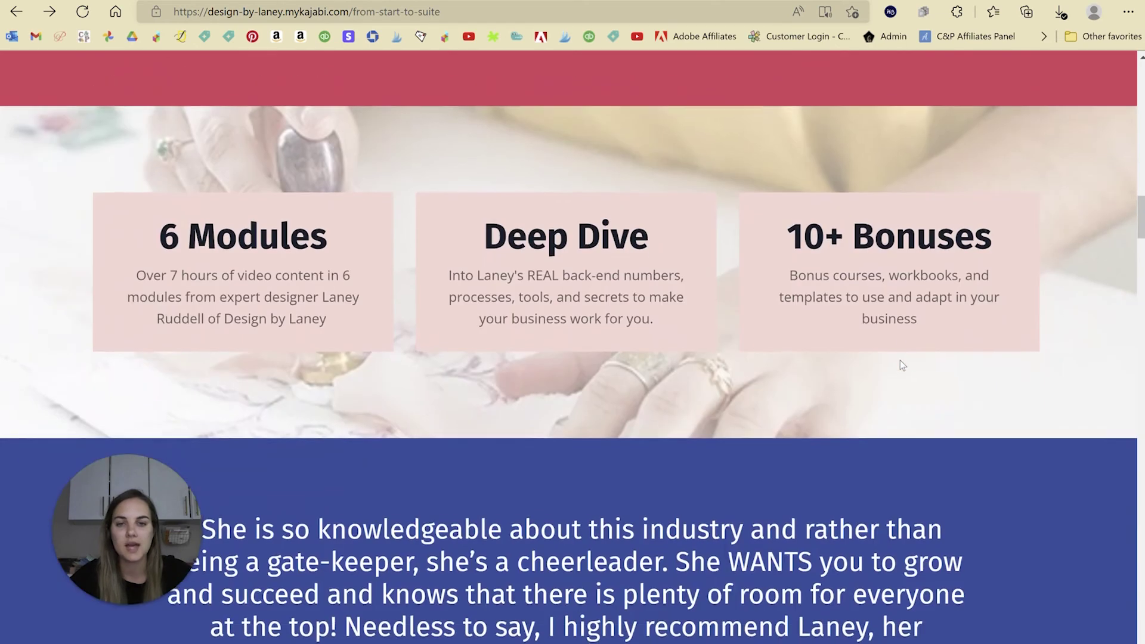
pyautogui.scroll(-2, 779, 303)
pyautogui.scroll(-4, 779, 303)
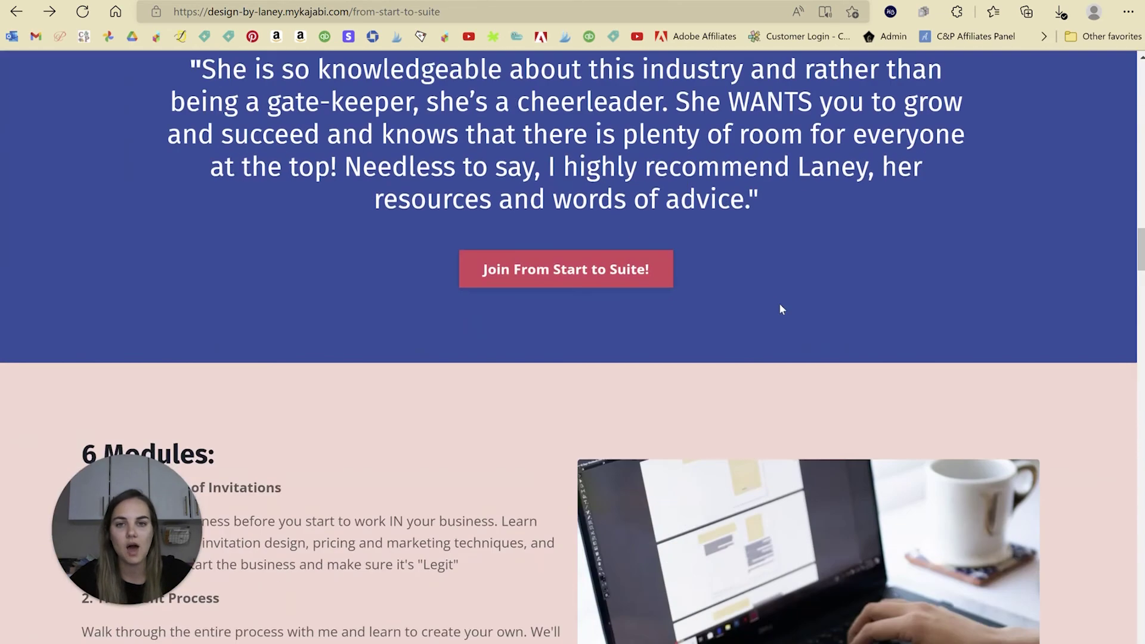
pyautogui.scroll(-5, 779, 303)
pyautogui.scroll(-6, 780, 298)
pyautogui.scroll(-1, 782, 291)
pyautogui.scroll(-5, 495, 224)
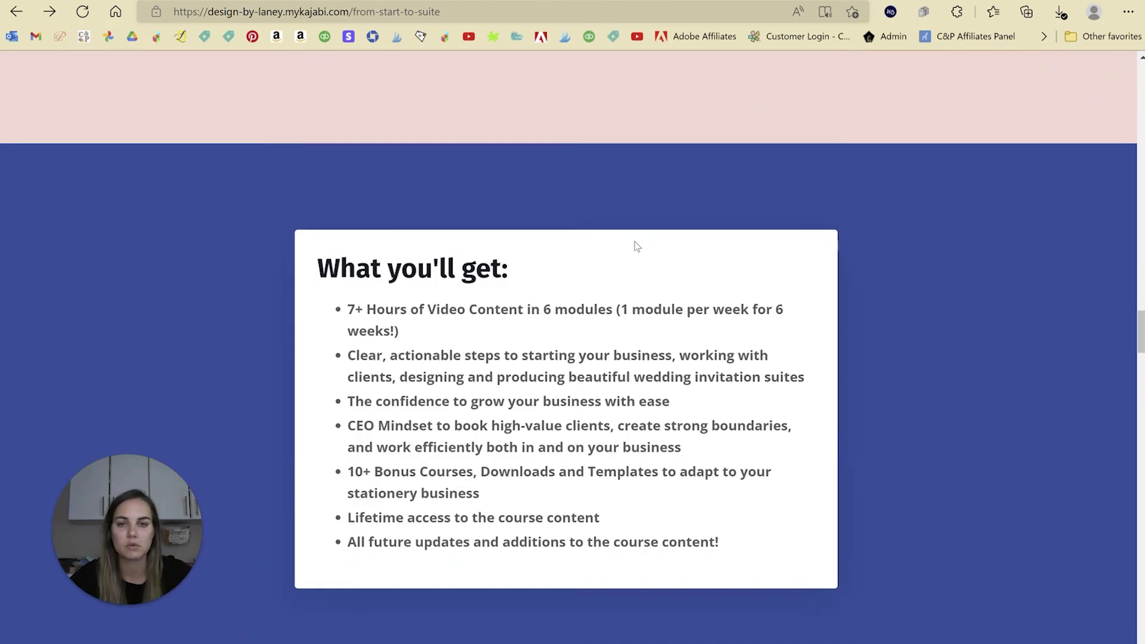
pyautogui.scroll(-5, 761, 271)
pyautogui.scroll(-5, 761, 271)
pyautogui.scroll(1, 770, 270)
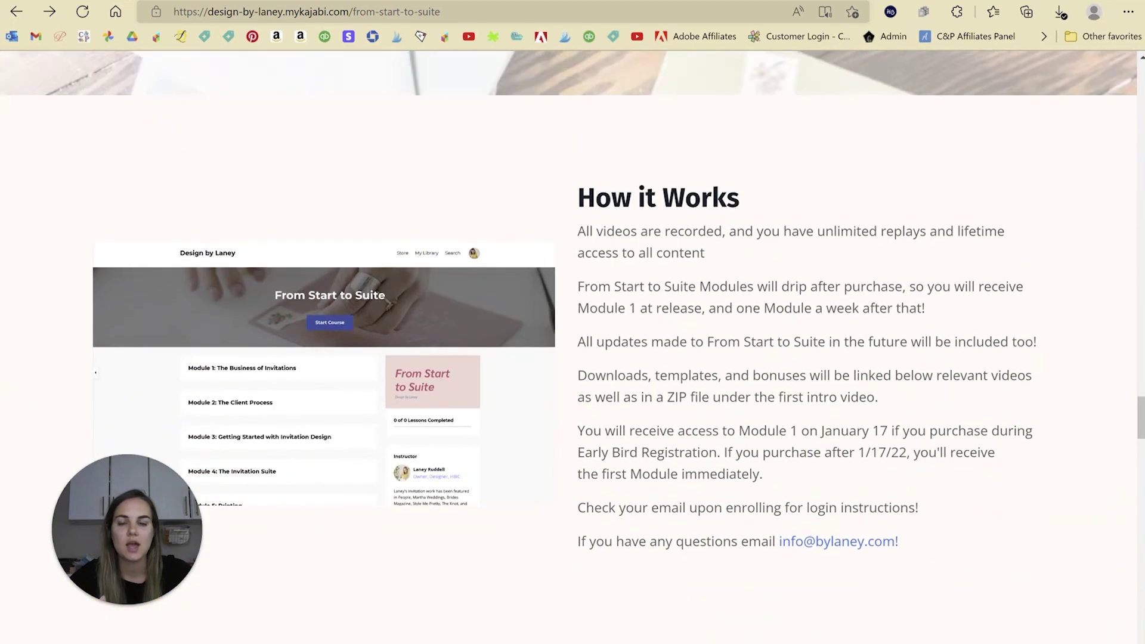
pyautogui.scroll(10, 781, 269)
pyautogui.scroll(3, 798, 268)
pyautogui.scroll(5, 884, 326)
pyautogui.scroll(4, 884, 326)
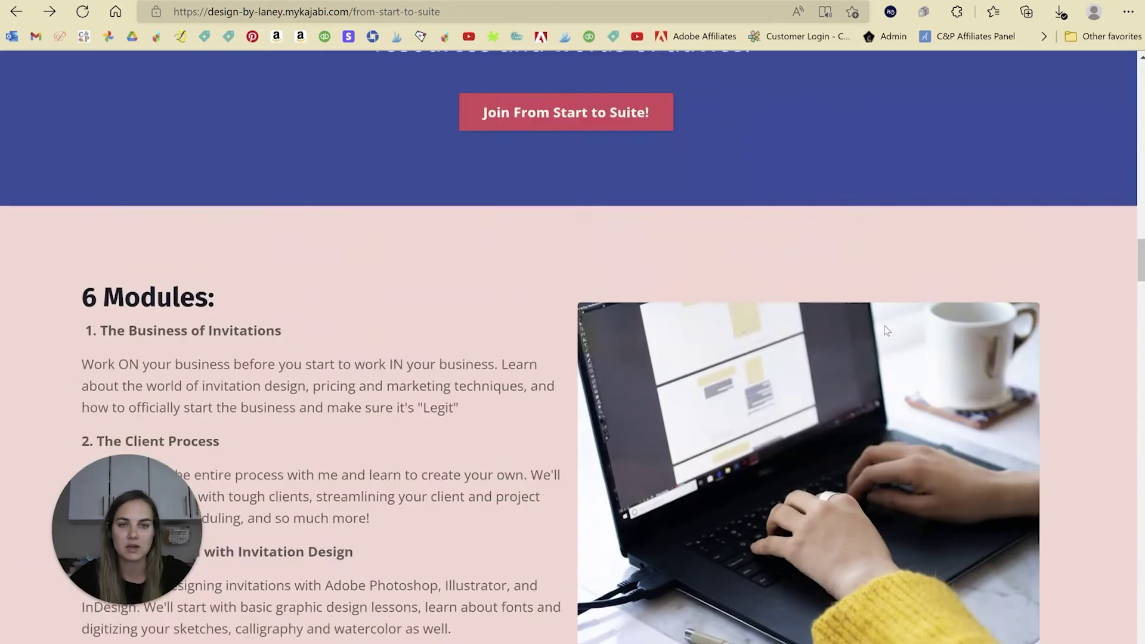
pyautogui.scroll(3, 884, 325)
pyautogui.scroll(-8, 886, 332)
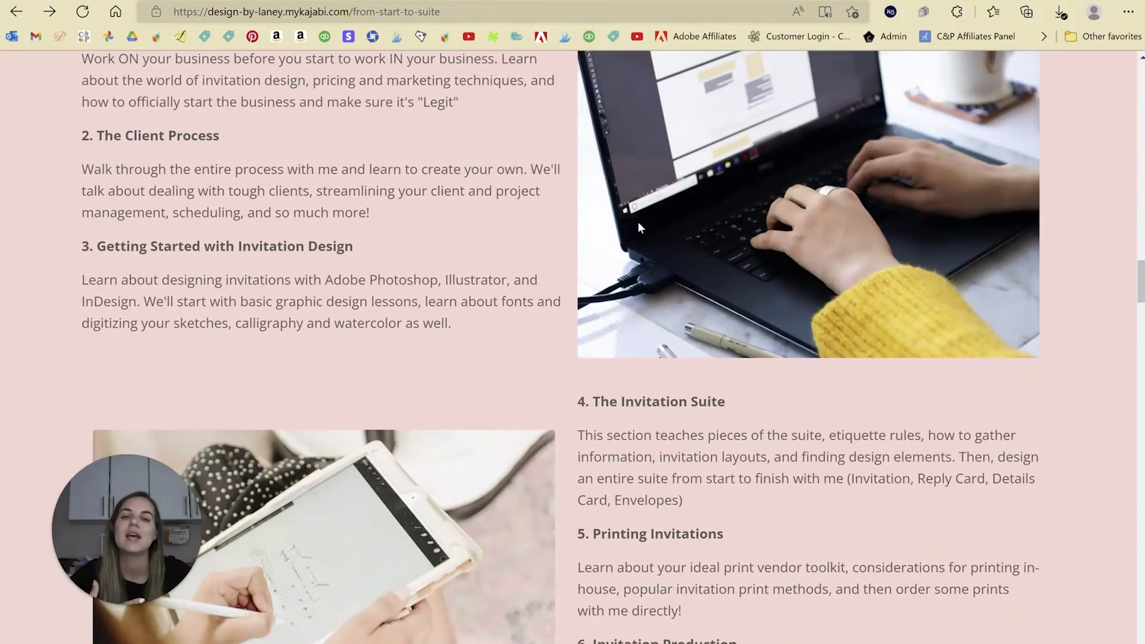
pyautogui.scroll(-3, 638, 238)
pyautogui.scroll(-8, 667, 286)
pyautogui.scroll(-8, 668, 287)
pyautogui.scroll(-8, 764, 291)
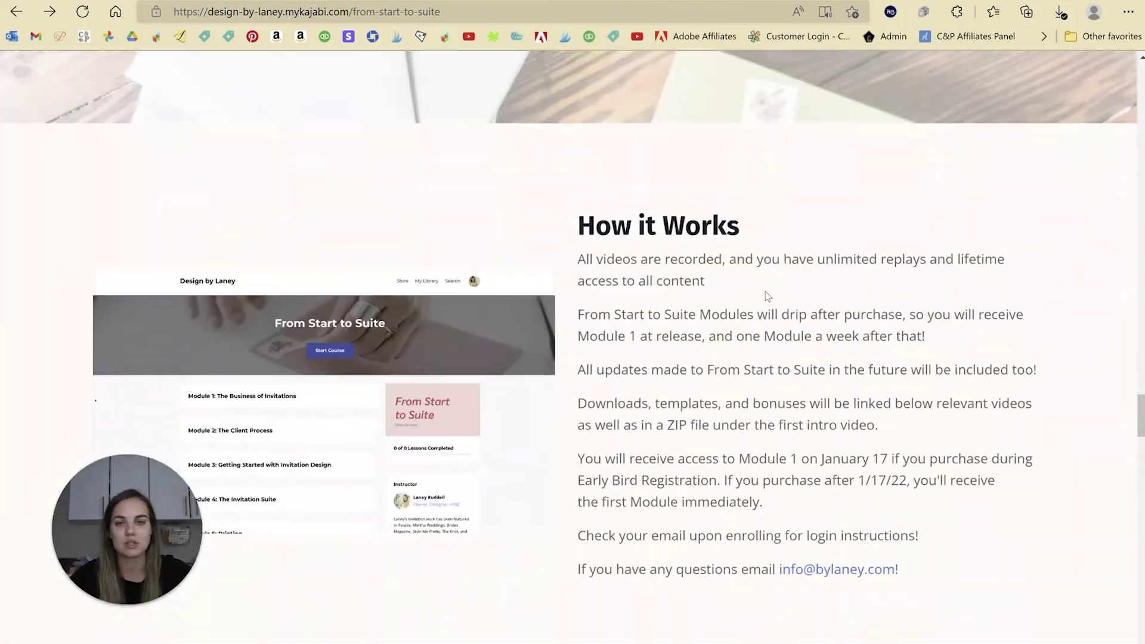
pyautogui.scroll(-8, 765, 291)
pyautogui.scroll(-5, 766, 295)
pyautogui.scroll(-5, 765, 289)
pyautogui.scroll(-8, 765, 291)
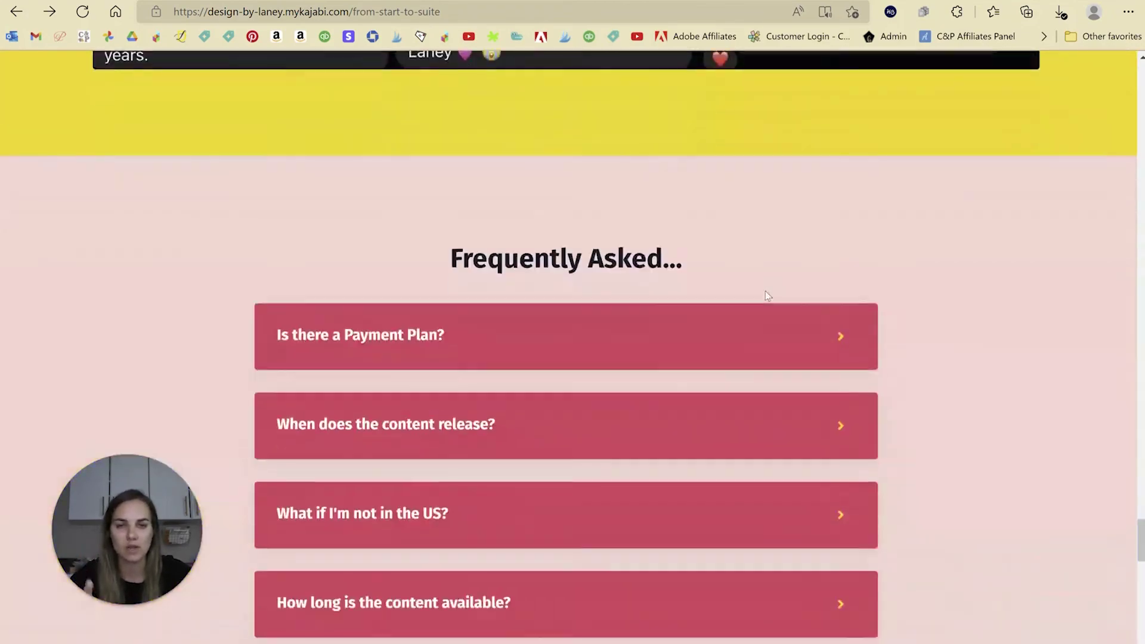
pyautogui.scroll(-2, 765, 291)
pyautogui.click(844, 218)
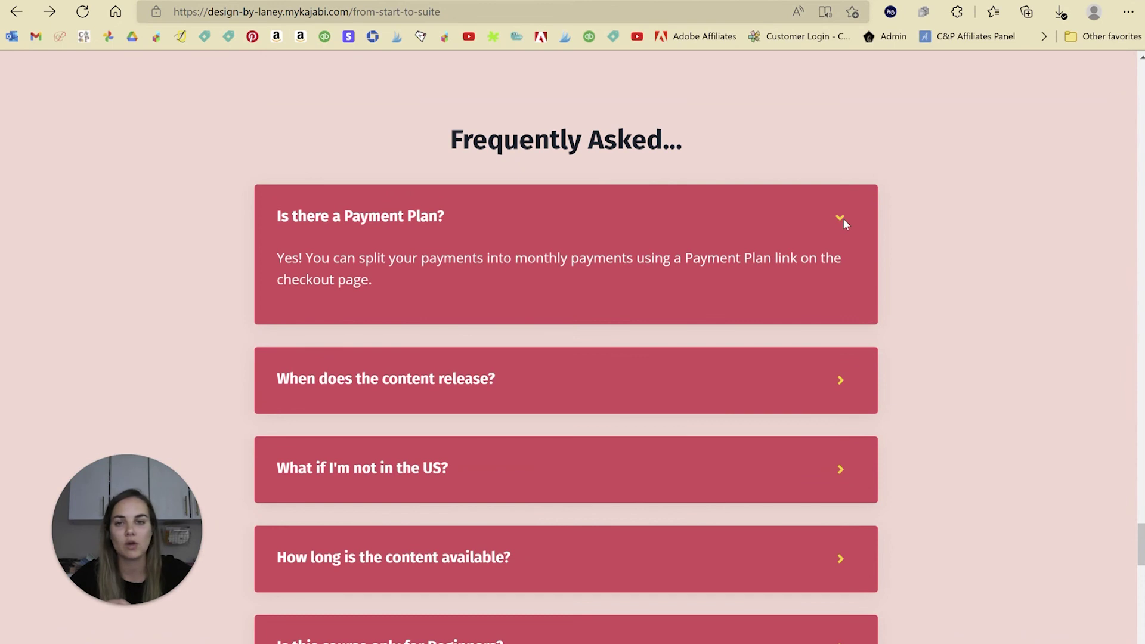
pyautogui.click(844, 218)
pyautogui.scroll(-5, 918, 292)
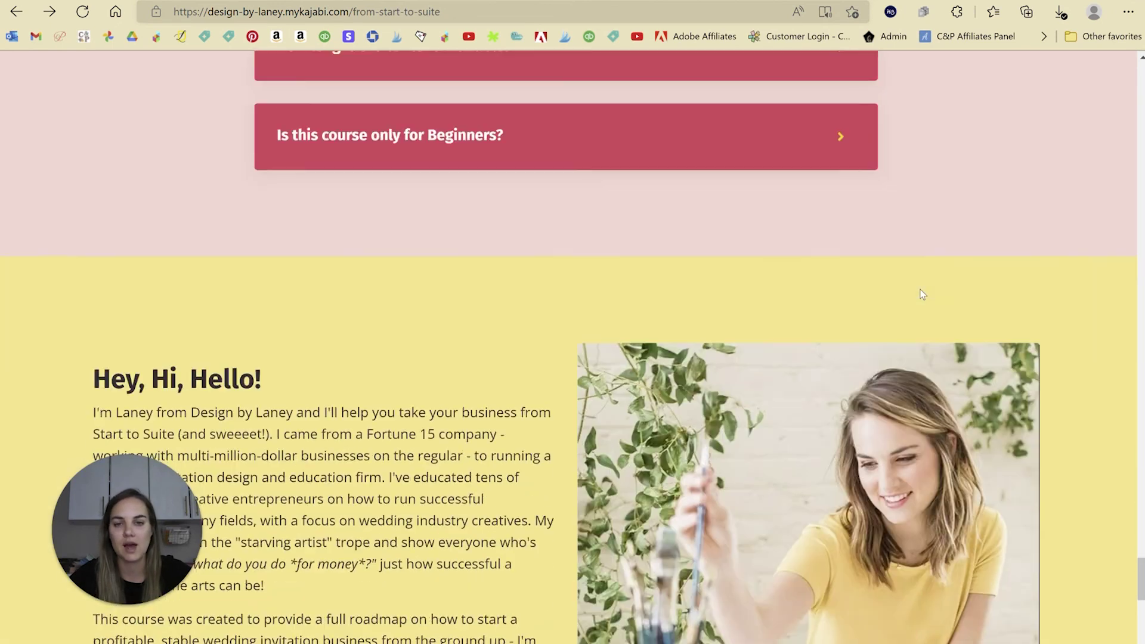
pyautogui.scroll(-5, 895, 285)
pyautogui.scroll(-3, 894, 289)
# View checkout from the final call-to-action, then go back to the sales page
pyautogui.click(537, 444)
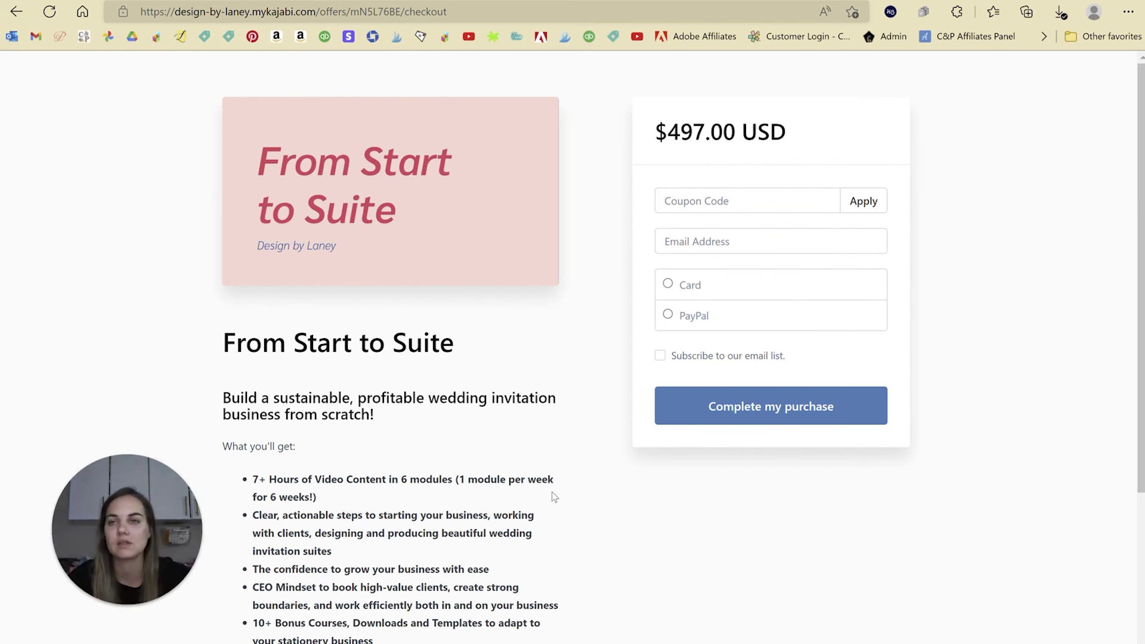
pyautogui.click(16, 11)
pyautogui.scroll(-4, 929, 337)
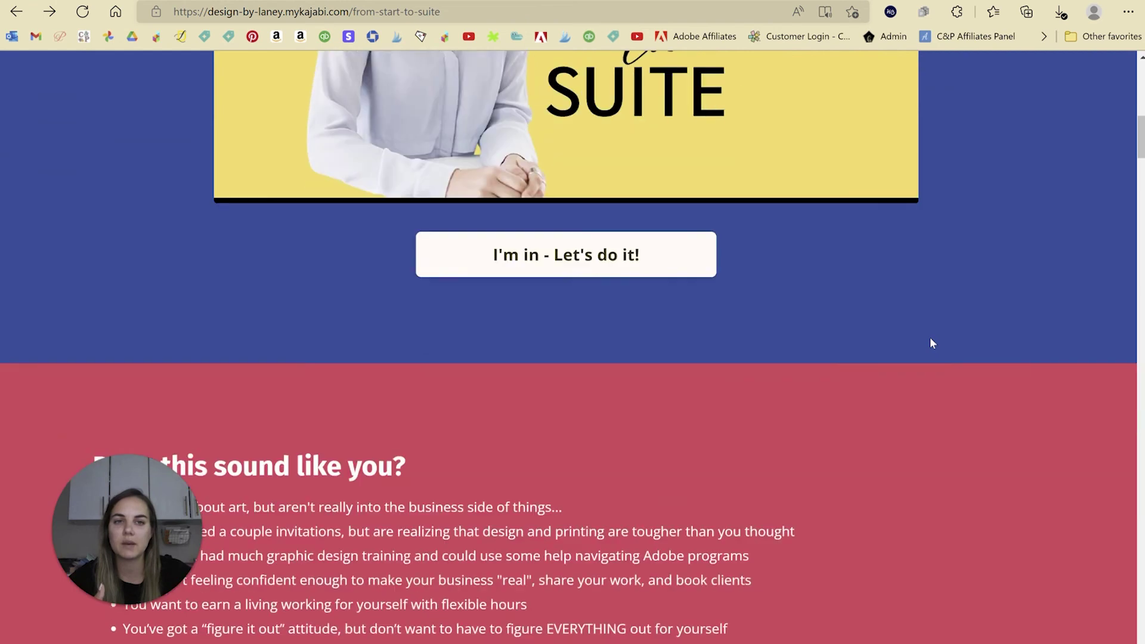
pyautogui.scroll(-2, 930, 338)
pyautogui.scroll(-5, 950, 343)
pyautogui.scroll(10, 949, 341)
pyautogui.scroll(10, 950, 342)
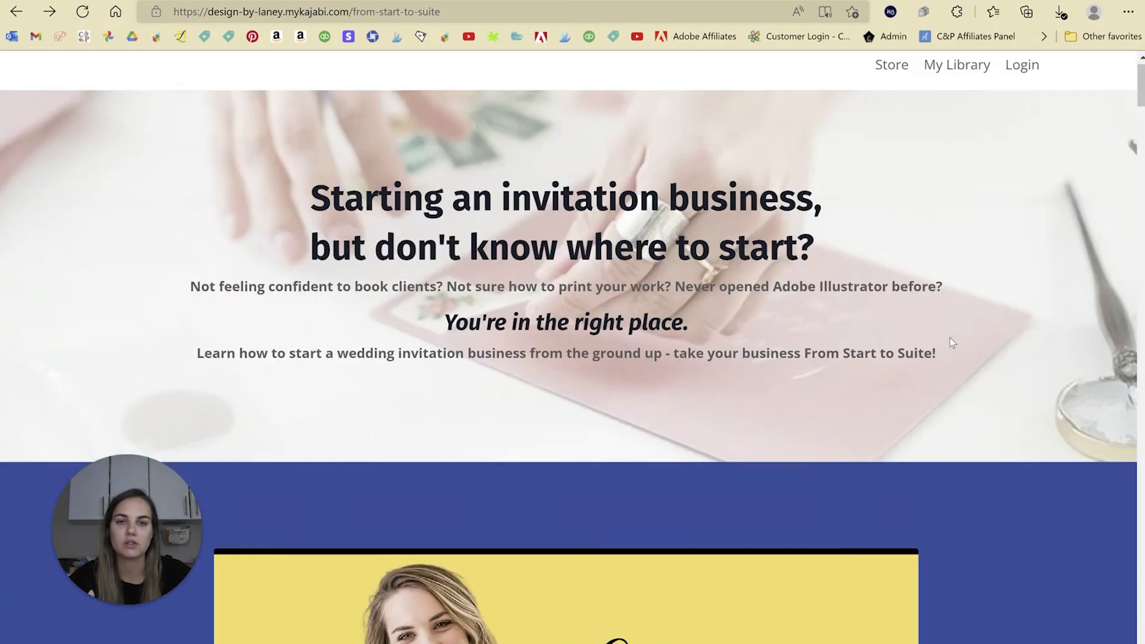